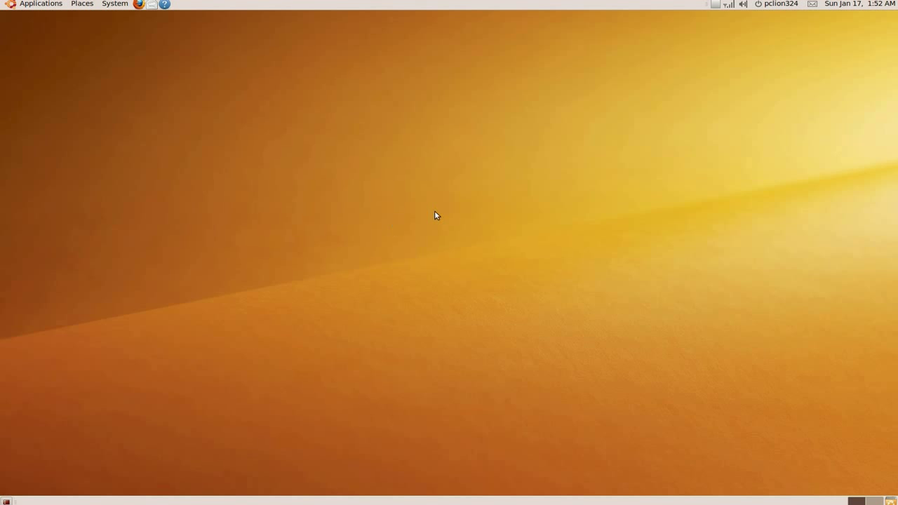
# Open the desktop background preferences and move their window slightly to view the available wallpapers.
pyautogui.rightClick(389, 98)
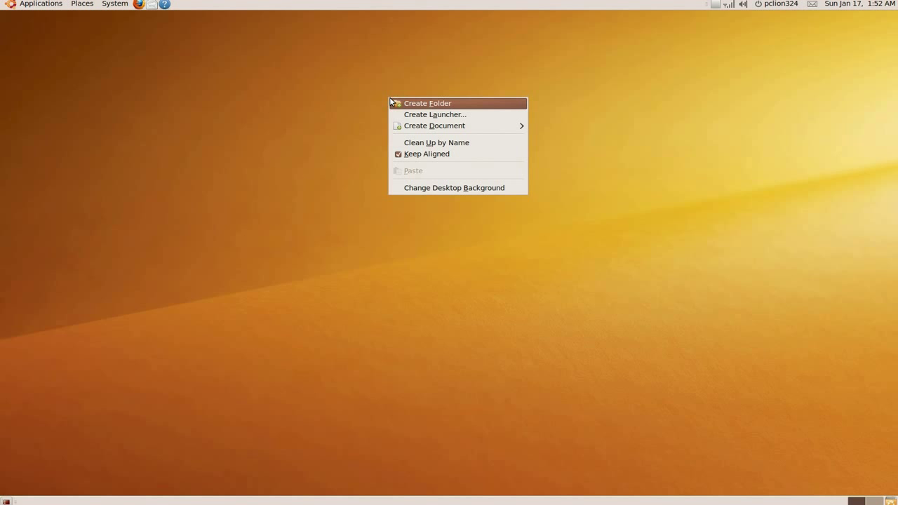
pyautogui.click(434, 188)
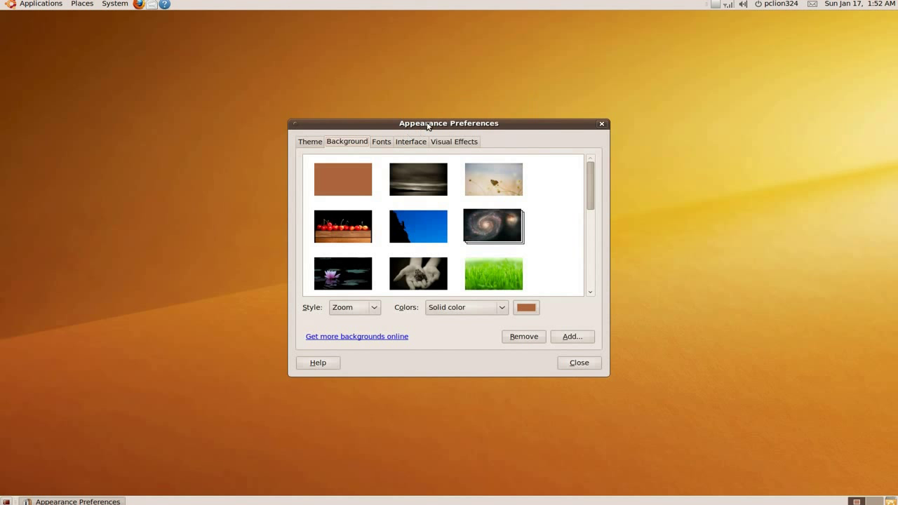
pyautogui.moveTo(431, 126); pyautogui.dragTo(400, 106)
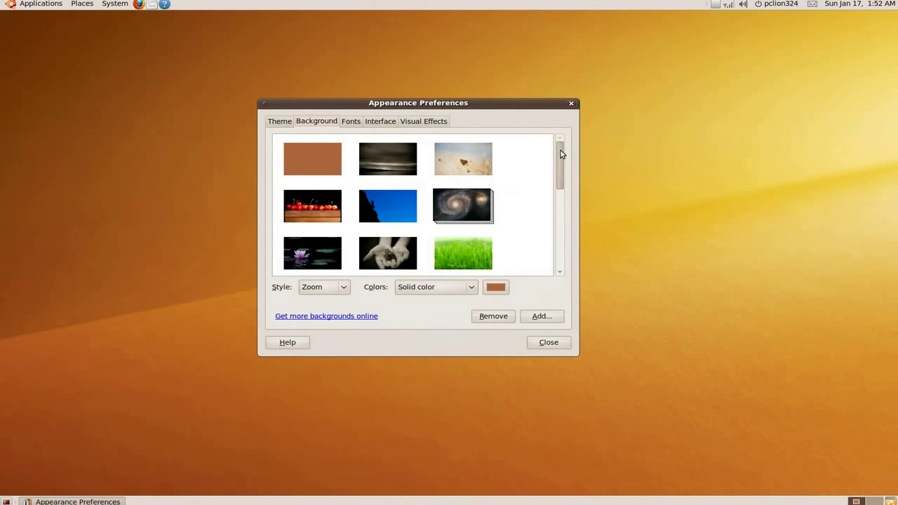
pyautogui.moveTo(560, 152)
pyautogui.mouseDown()
pyautogui.moveTo(569, 251)
pyautogui.moveTo(549, 159)
pyautogui.moveTo(558, 149)
pyautogui.mouseUp()
# Switch to Firefox and search Google Images for "3d wallpapers".
pyautogui.click(139, 5)
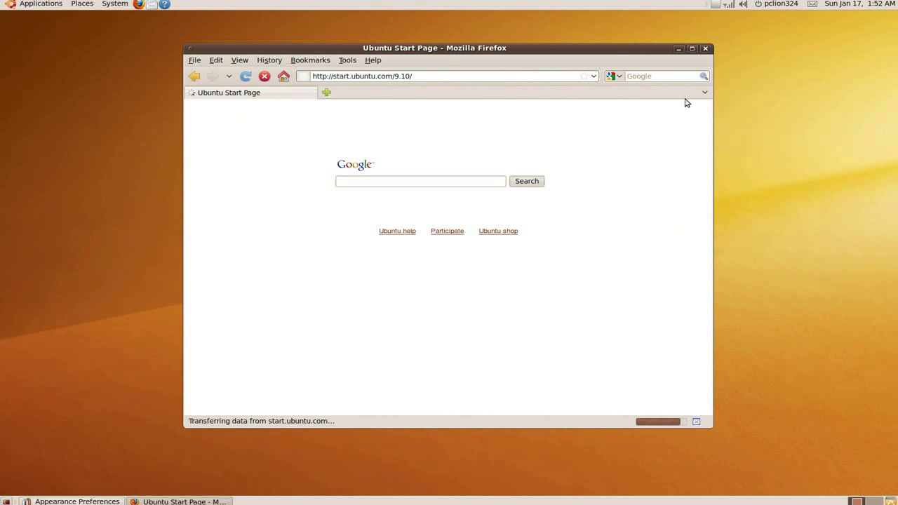
pyautogui.click(652, 76)
pyautogui.write('3d wallpapers')
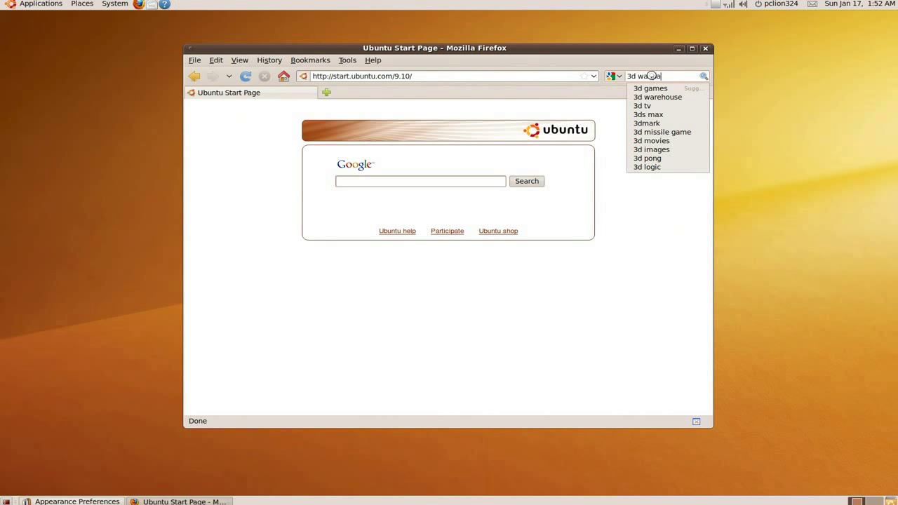
pyautogui.press('Return')
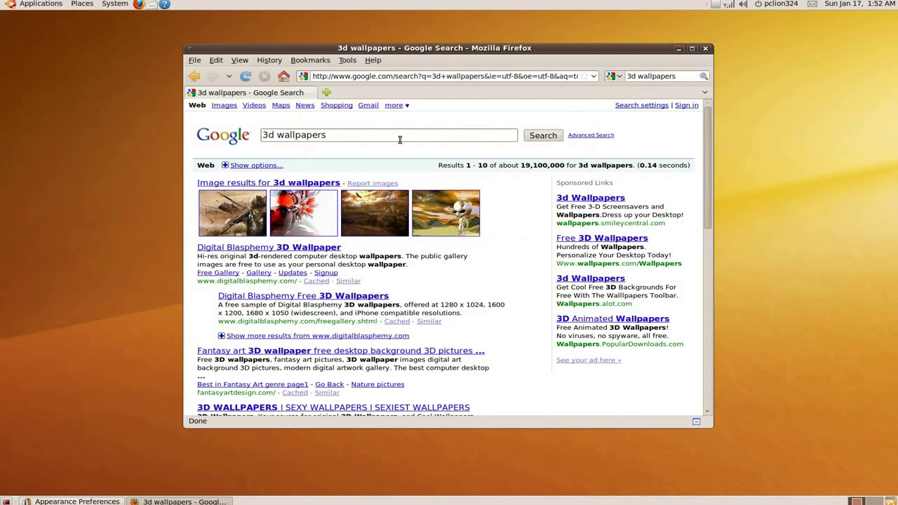
pyautogui.click(224, 105)
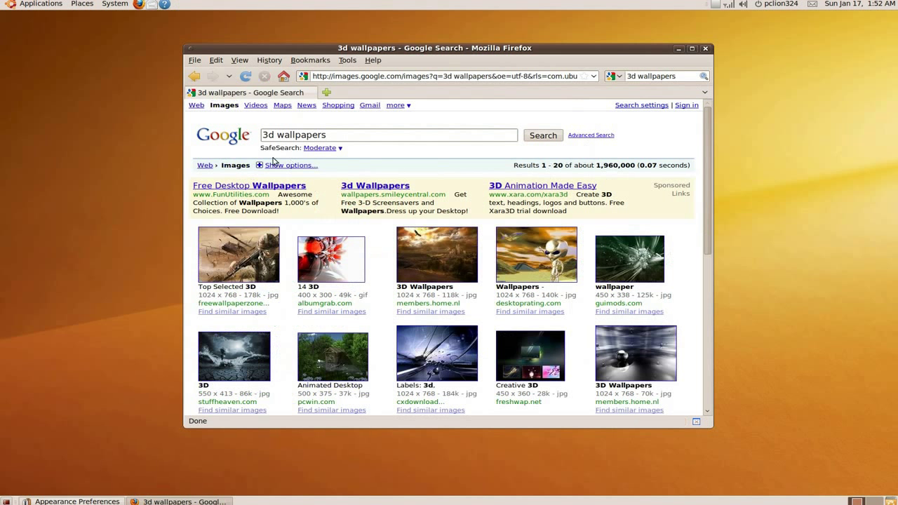
# Filter the image results to an exact size of 1680 x 1050 px.
pyautogui.click(260, 166)
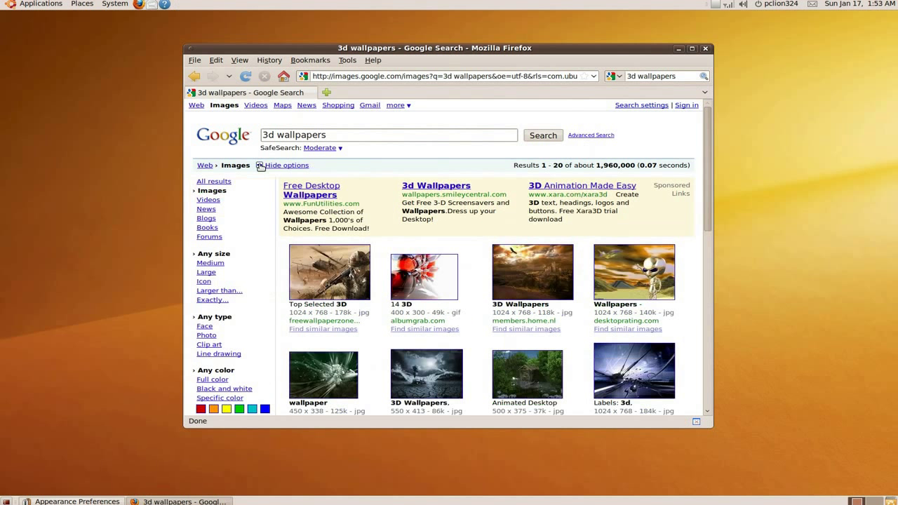
pyautogui.scroll(-2, 267, 219)
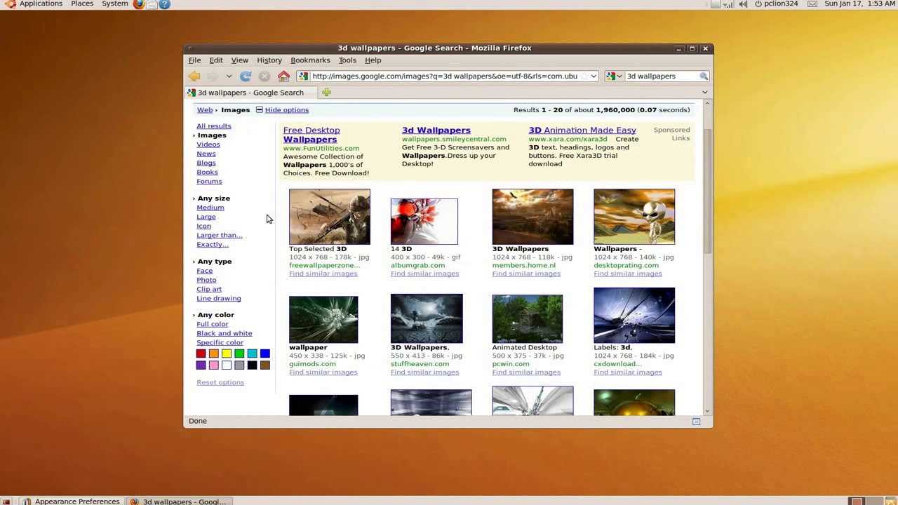
pyautogui.click(211, 244)
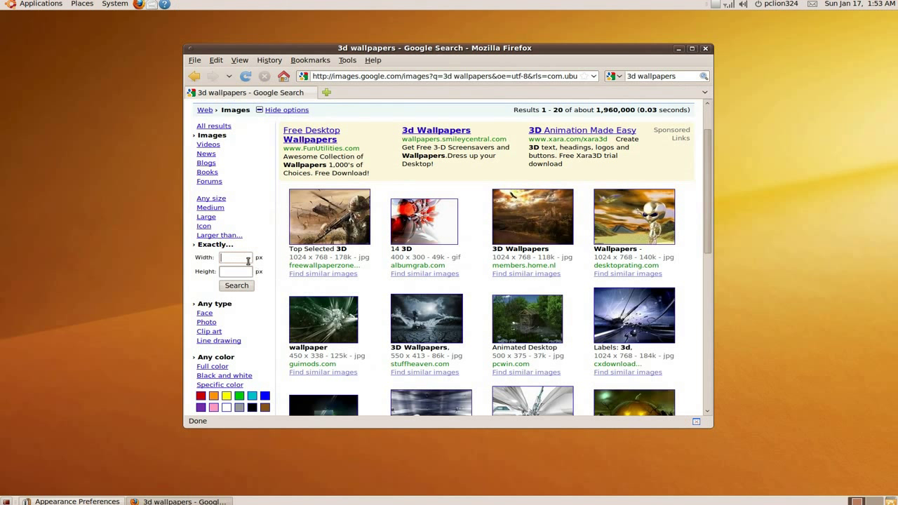
pyautogui.click(248, 261)
pyautogui.write('1680')
pyautogui.press('Tab')
pyautogui.write('1050')
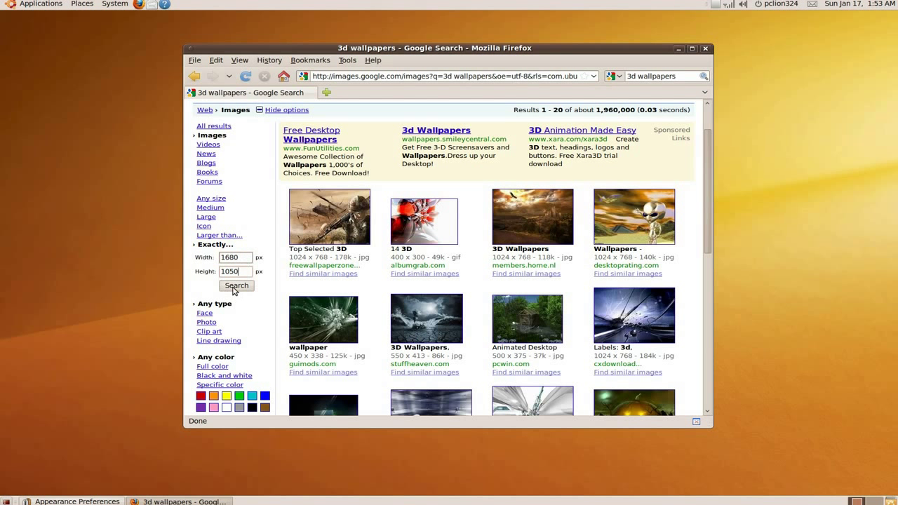
pyautogui.click(235, 287)
# Browse the filtered wallpapers through the third page of results and close the browser.
pyautogui.scroll(-3, 567, 226)
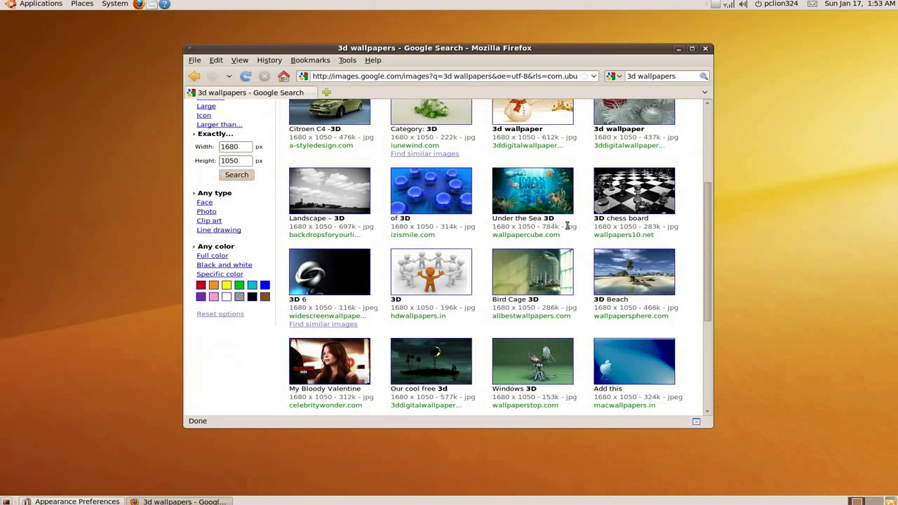
pyautogui.scroll(-5, 567, 225)
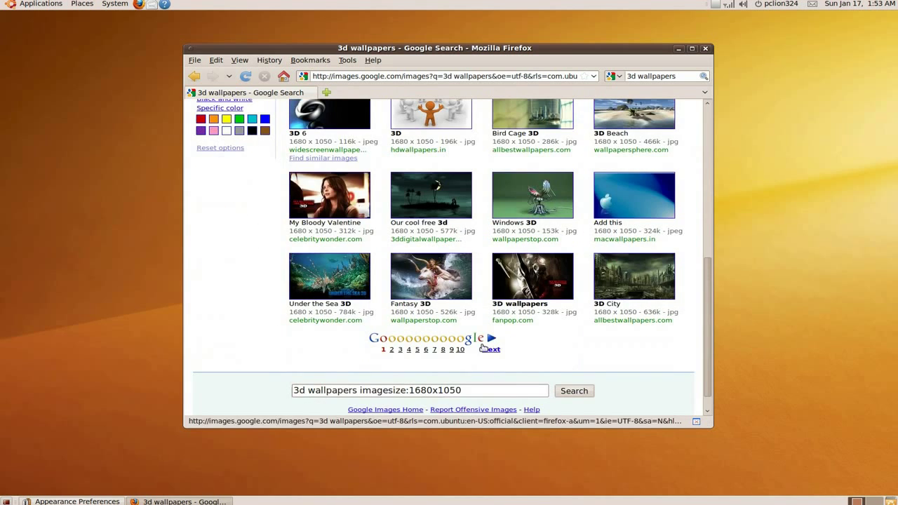
pyautogui.click(483, 347)
pyautogui.scroll(-8, 540, 284)
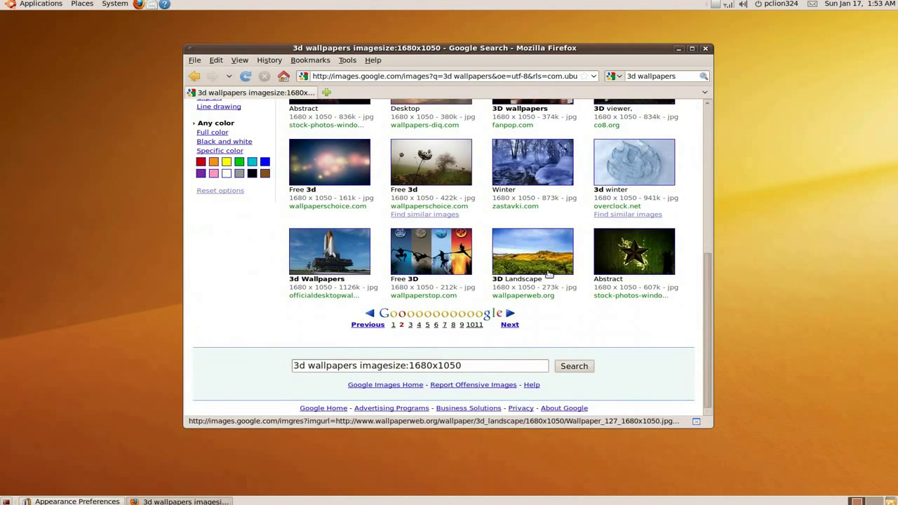
pyautogui.click(510, 320)
pyautogui.scroll(-10, 544, 198)
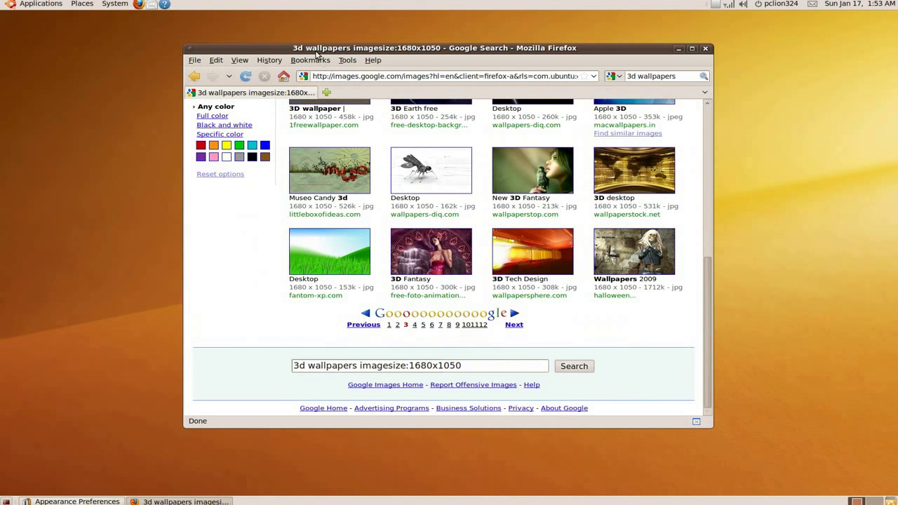
pyautogui.click(705, 48)
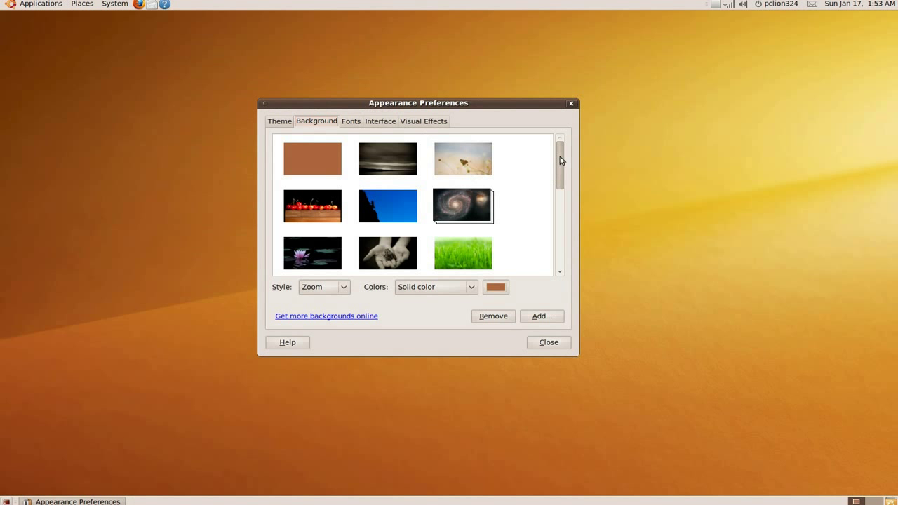
# Add Bcube_sea_1440x900.jpg from the nested themes folder in Pictures as the desktop wallpaper.
pyautogui.moveTo(560, 160); pyautogui.dragTo(562, 306)
pyautogui.click(541, 317)
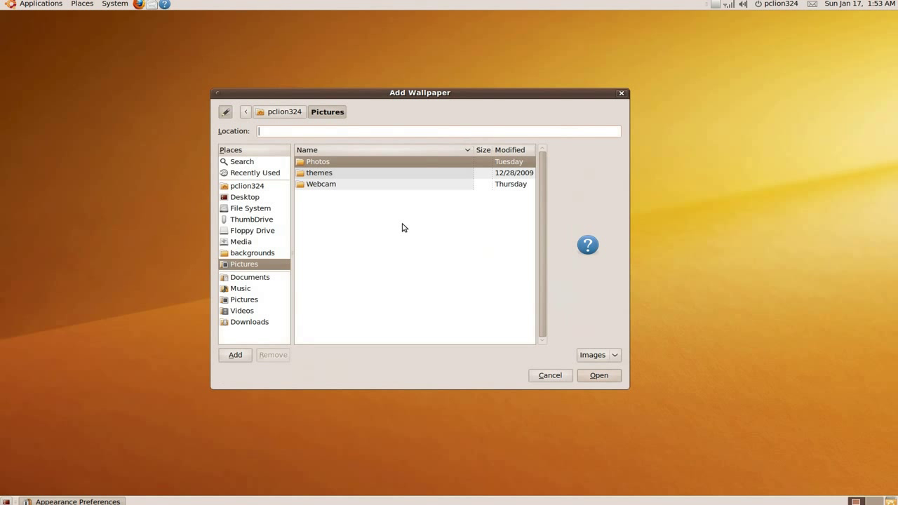
pyautogui.doubleClick(308, 173)
pyautogui.doubleClick(311, 162)
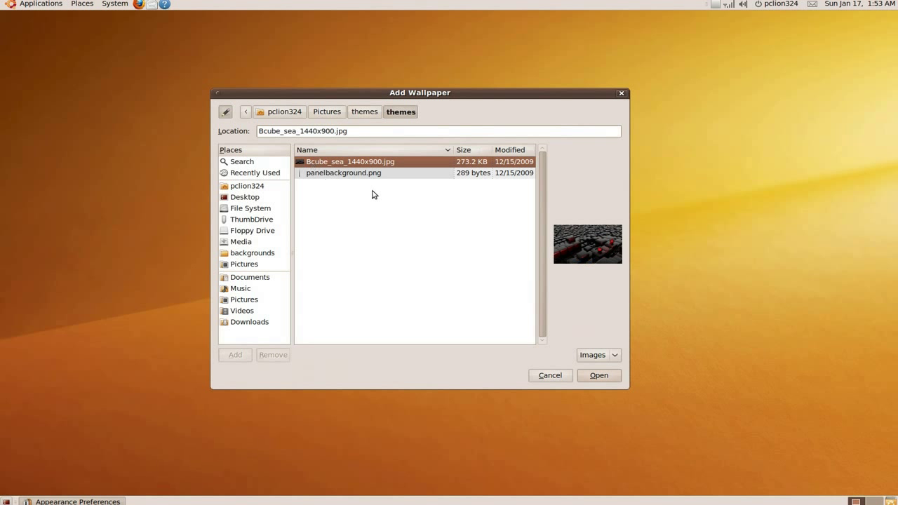
pyautogui.click(599, 375)
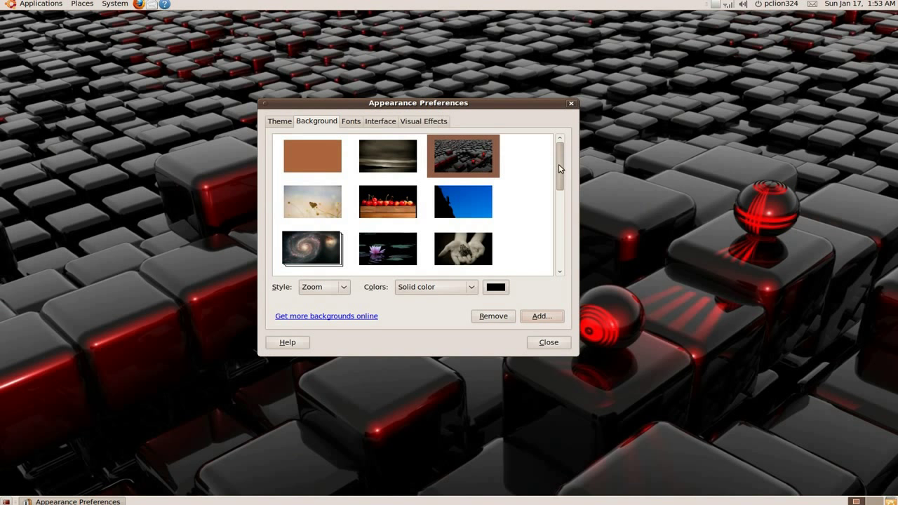
# Try several other wallpapers, including the water lily, cherries and paving stones, and reselect the black-and-red cubes image.
pyautogui.click(473, 205)
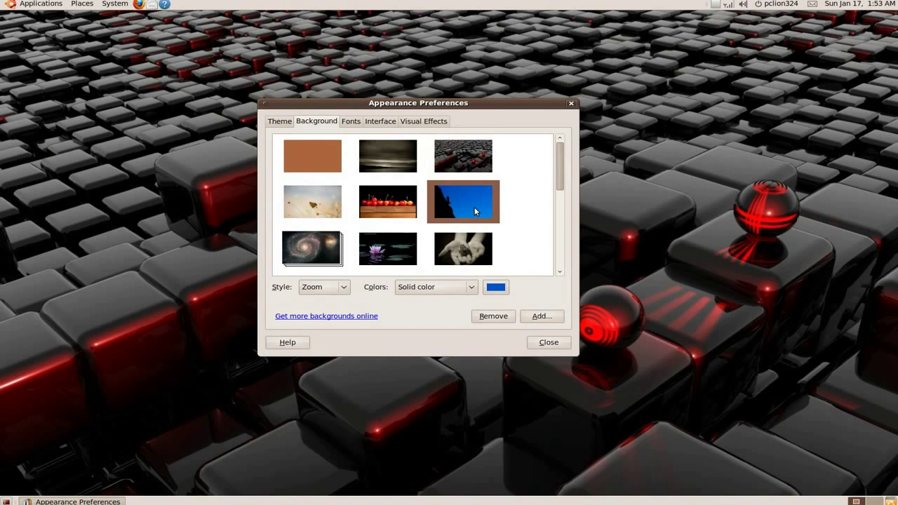
pyautogui.click(469, 253)
pyautogui.click(385, 258)
pyautogui.click(304, 252)
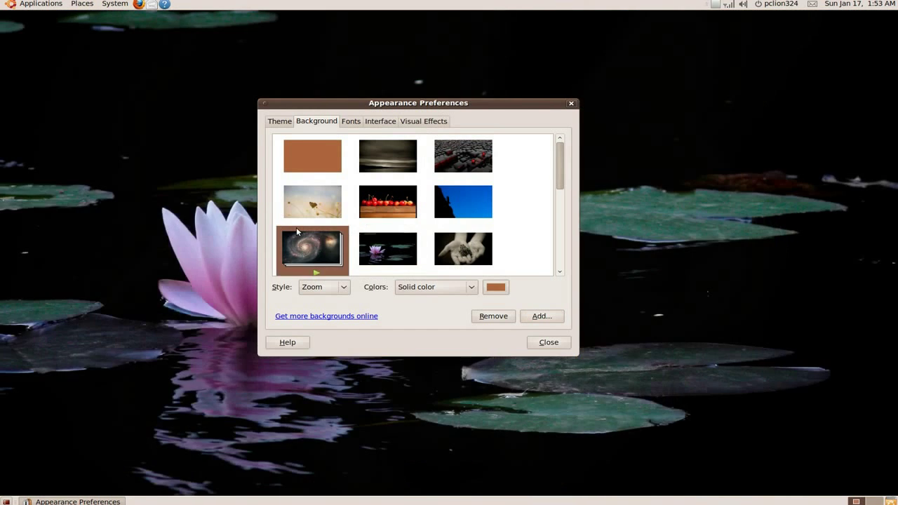
pyautogui.click(302, 211)
pyautogui.click(387, 207)
pyautogui.scroll(-3, 382, 203)
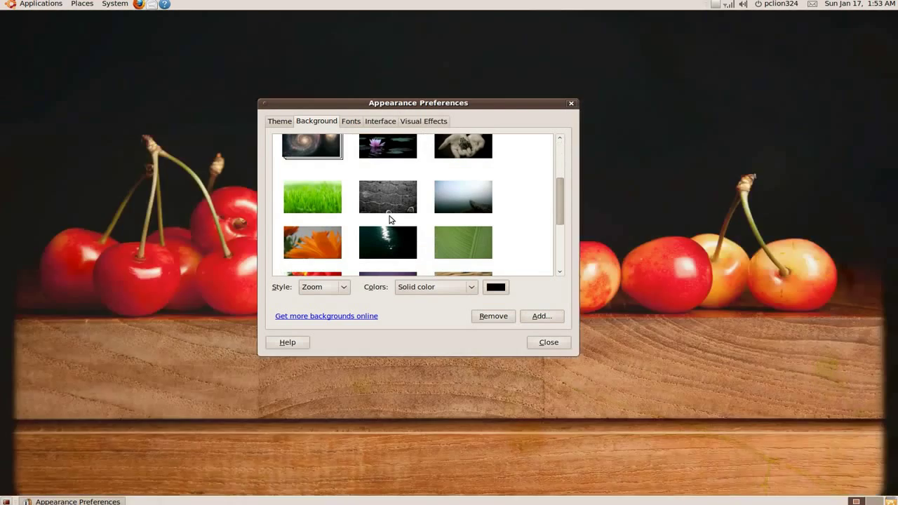
pyautogui.click(391, 213)
pyautogui.scroll(3, 426, 232)
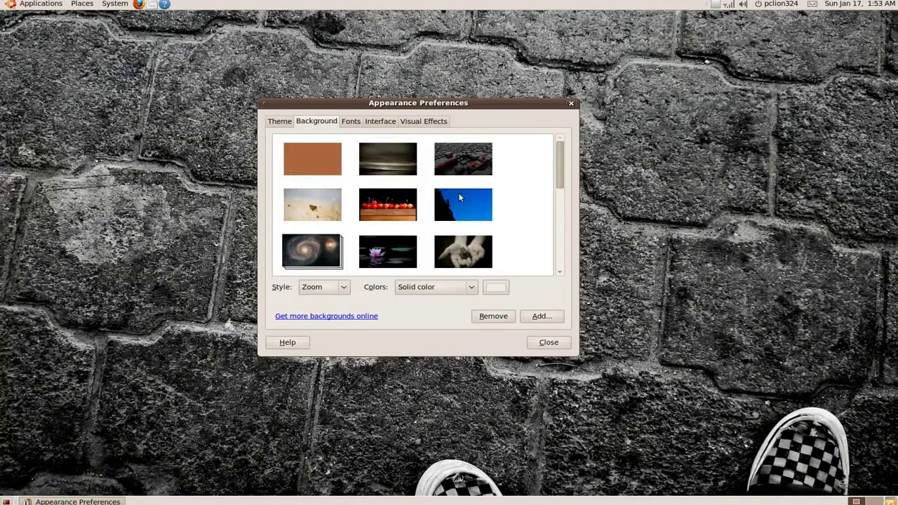
pyautogui.click(483, 161)
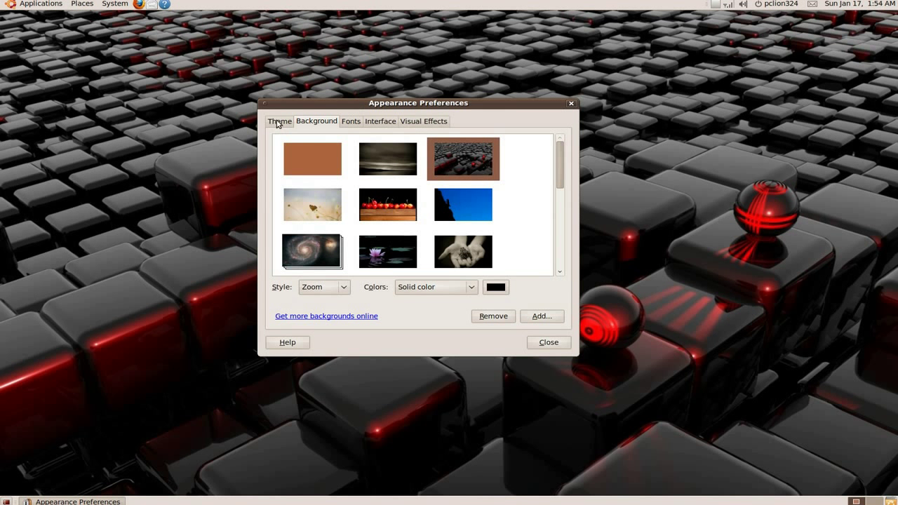
# Apply the Dust theme to the desktop.
pyautogui.click(278, 122)
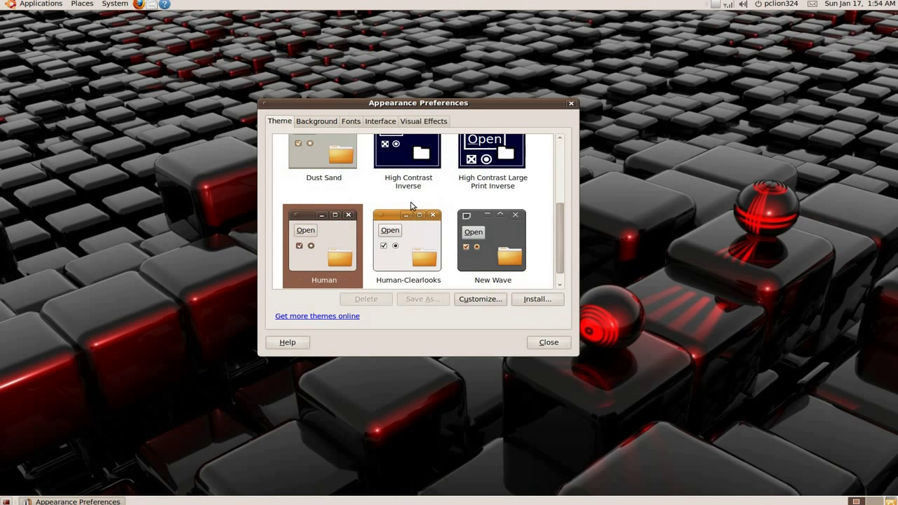
pyautogui.scroll(2, 412, 203)
pyautogui.scroll(2, 412, 203)
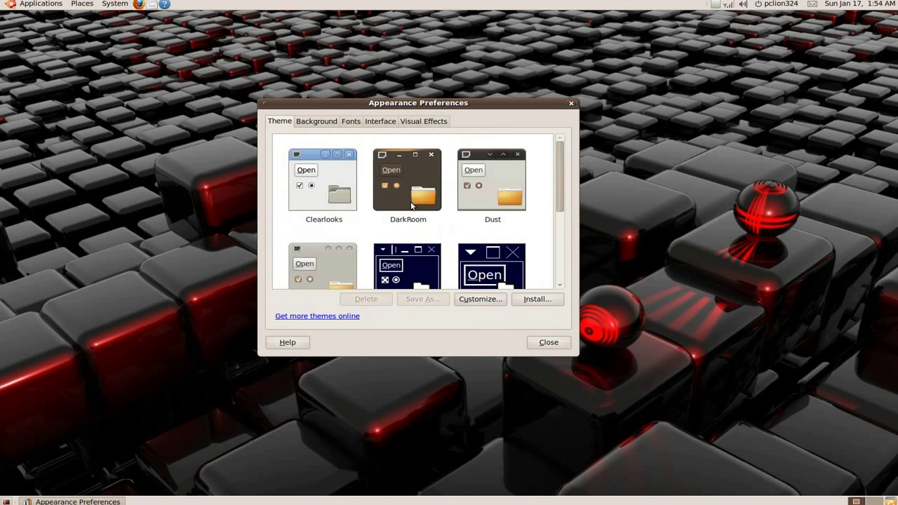
pyautogui.click(481, 204)
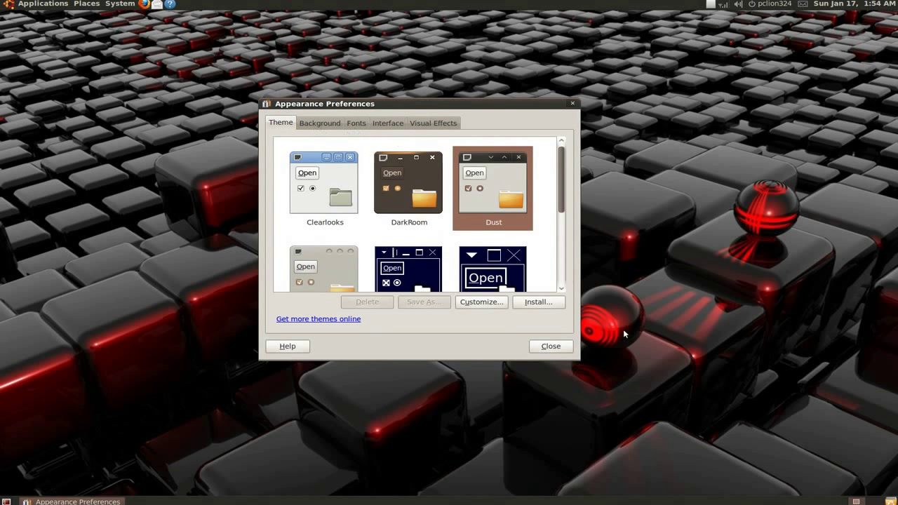
# Review the background, interface and visual effects settings and return to the theme list.
pyautogui.click(313, 125)
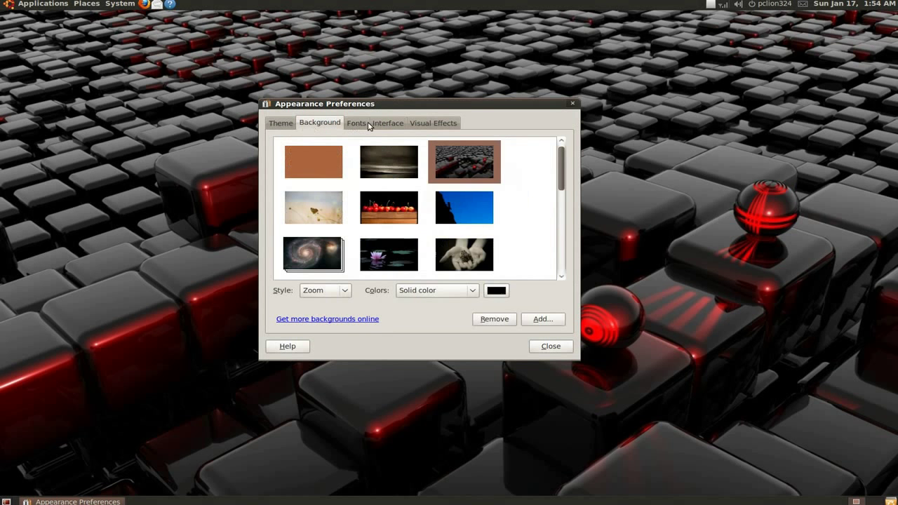
pyautogui.click(369, 123)
pyautogui.click(392, 123)
pyautogui.click(417, 124)
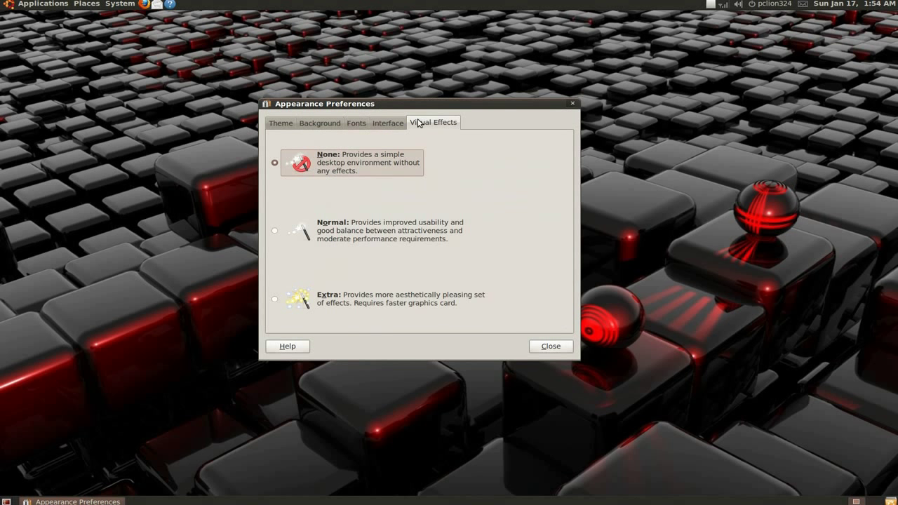
pyautogui.click(274, 123)
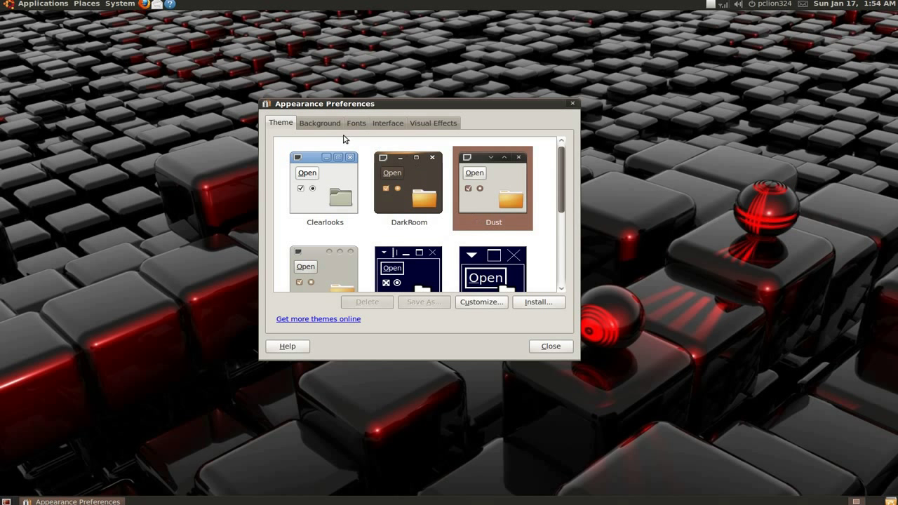
# Customize the Dust theme's colours, setting the windows' background to the grey #5B5B5B sampled from a cube in the wallpaper.
pyautogui.scroll(-1, 461, 230)
pyautogui.scroll(-3, 461, 230)
pyautogui.click(480, 303)
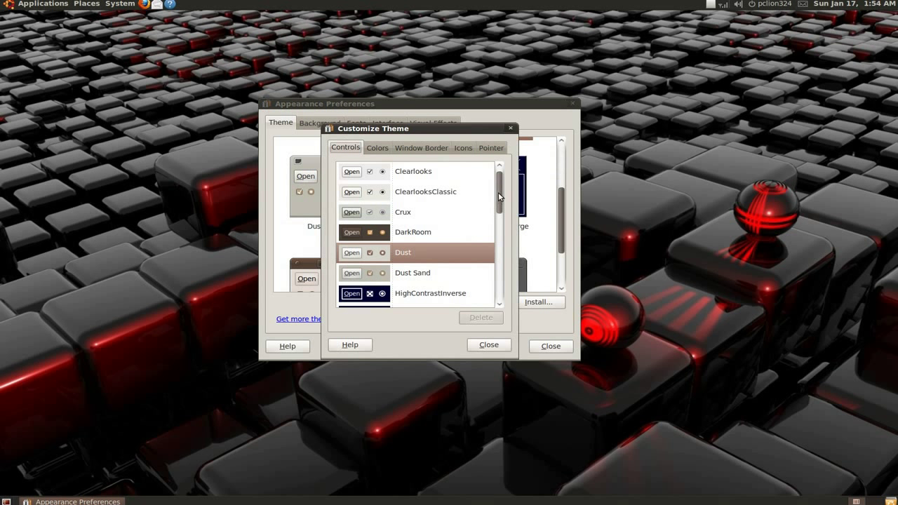
pyautogui.click(377, 149)
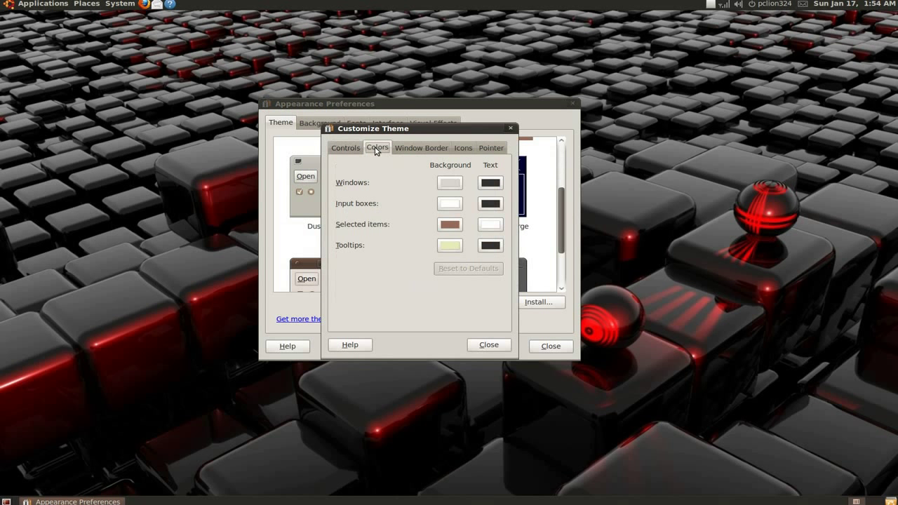
pyautogui.click(451, 184)
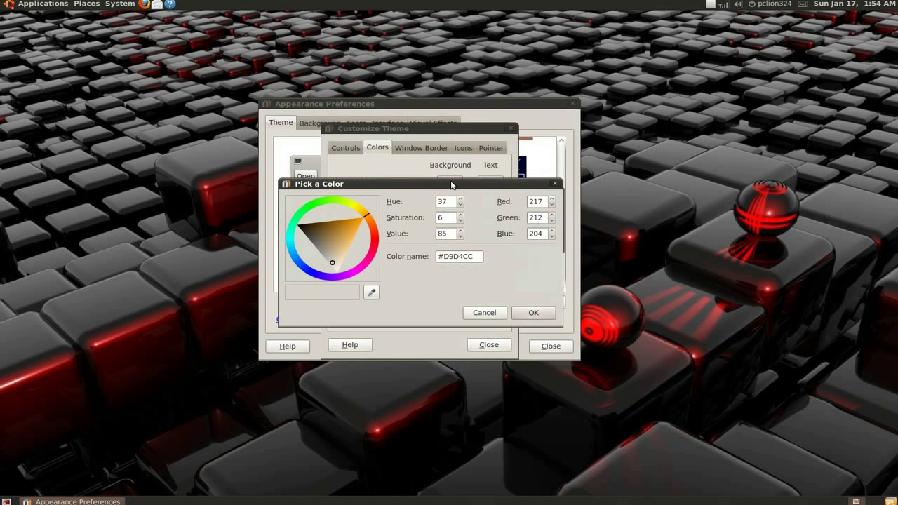
pyautogui.click(374, 297)
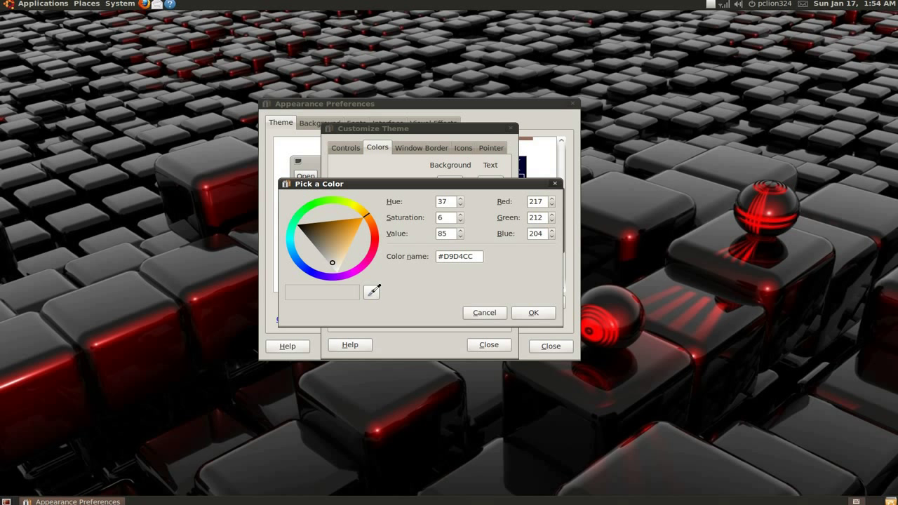
pyautogui.click(379, 286)
pyautogui.click(106, 294)
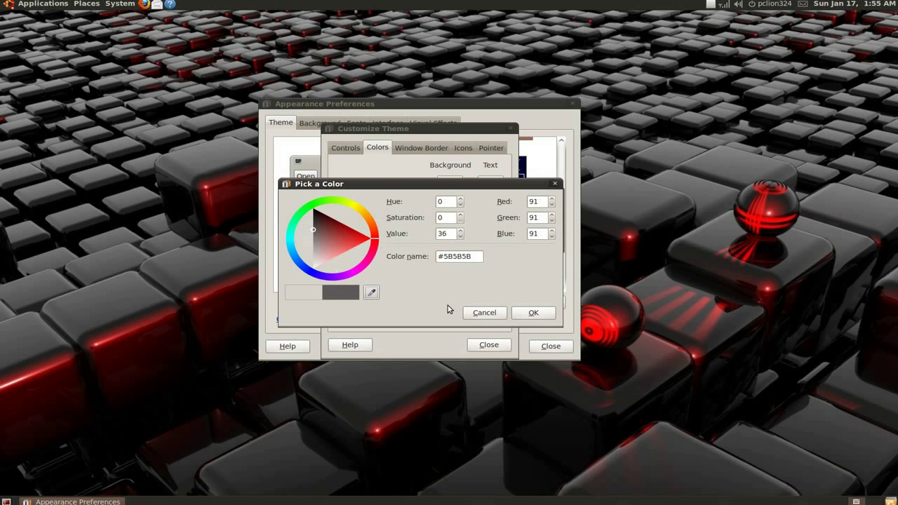
pyautogui.click(532, 313)
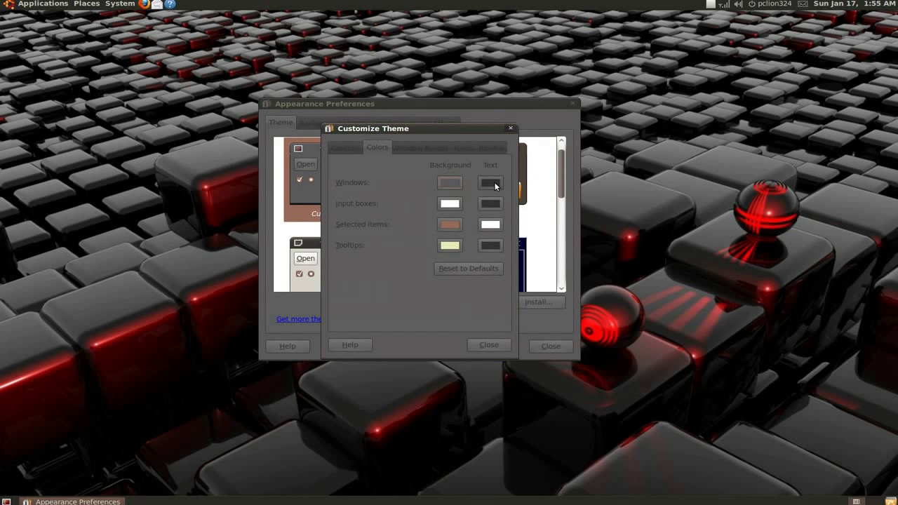
# Set the windows' text colour to white in the theme colours.
pyautogui.click(492, 184)
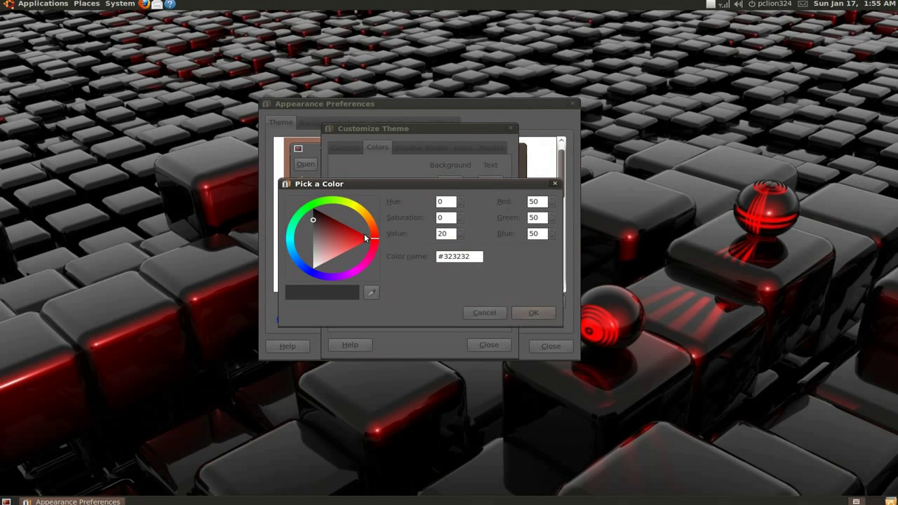
pyautogui.moveTo(316, 219); pyautogui.dragTo(310, 208)
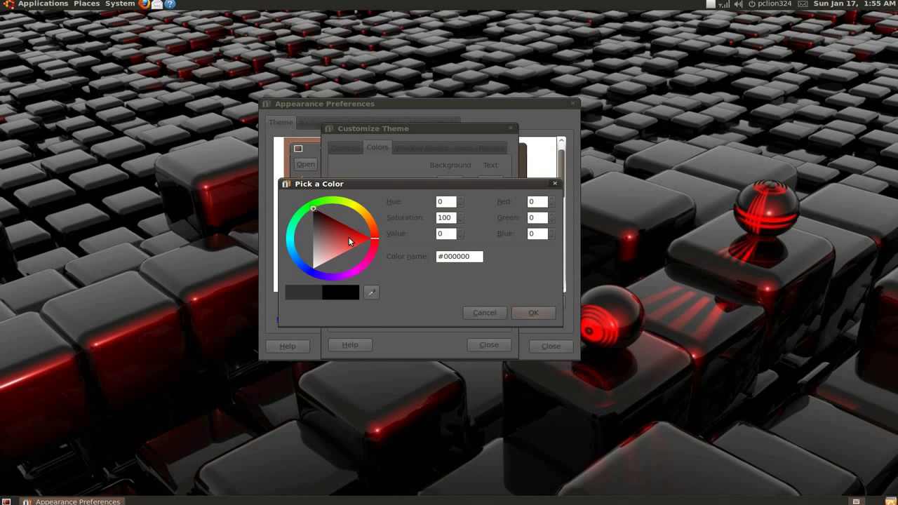
pyautogui.moveTo(378, 236); pyautogui.dragTo(314, 268)
pyautogui.click(537, 311)
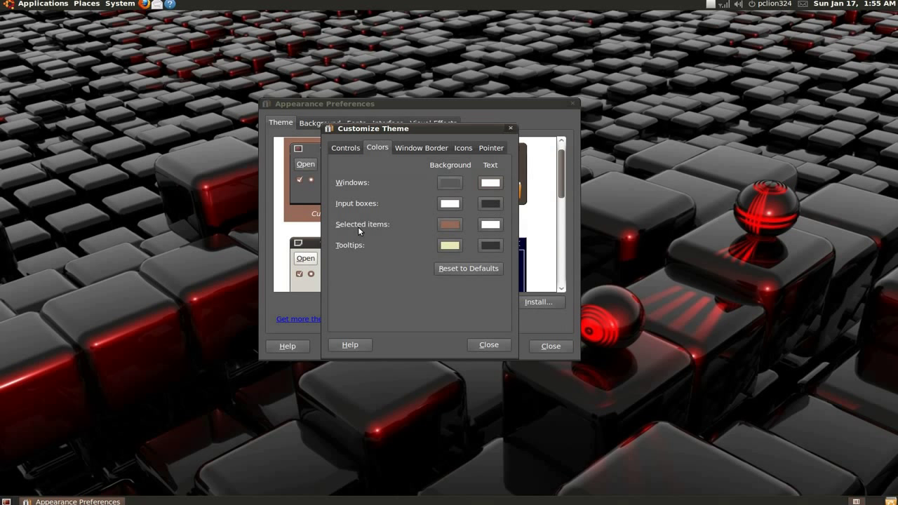
# Change the windows' text colour to black.
pyautogui.press('Down')
pyautogui.press('space')
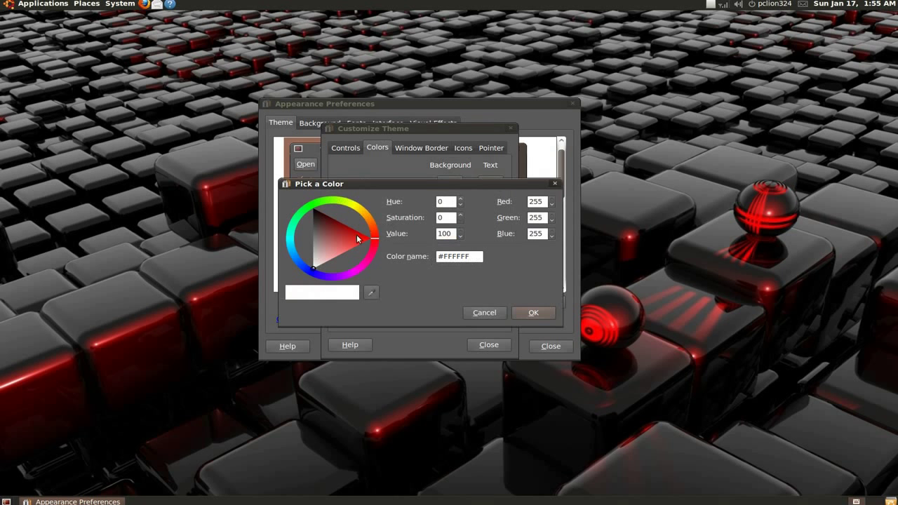
pyautogui.click(541, 315)
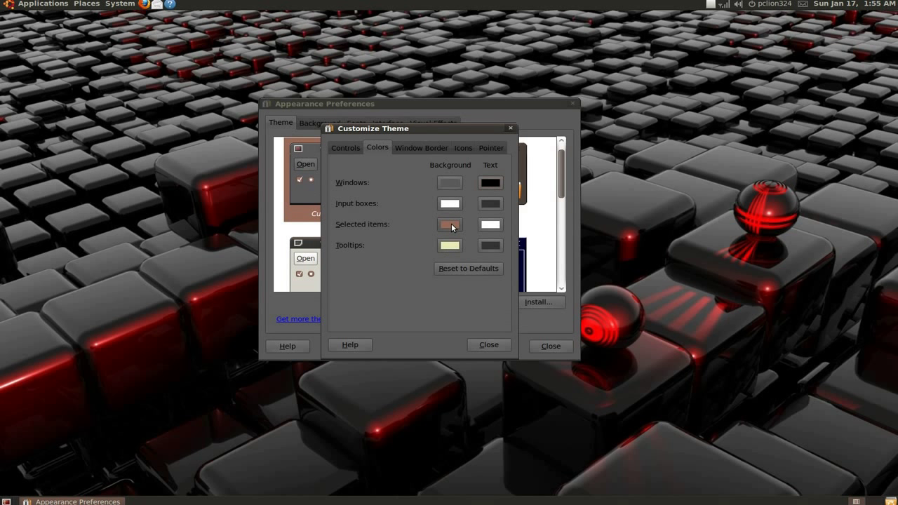
# Set the selected items' background colour to red, #FF0000.
pyautogui.click(450, 225)
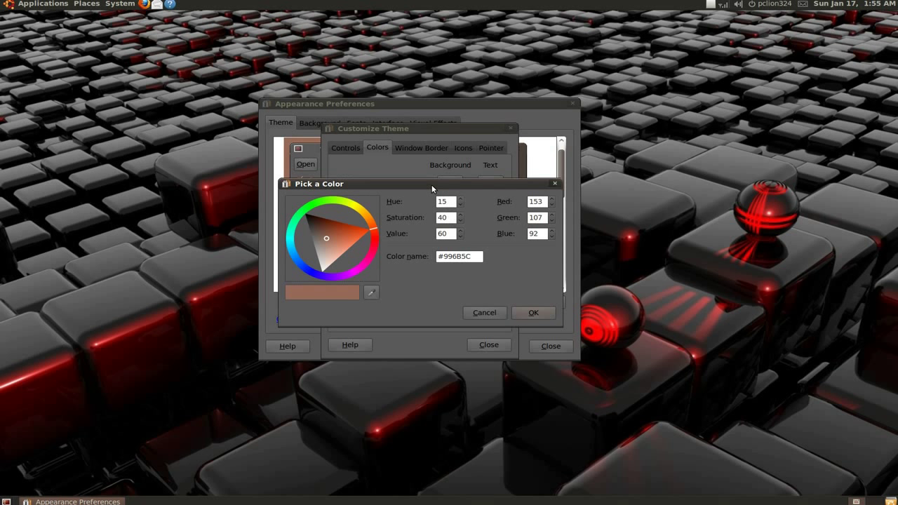
pyautogui.moveTo(475, 255); pyautogui.dragTo(420, 249)
pyautogui.write('#f')
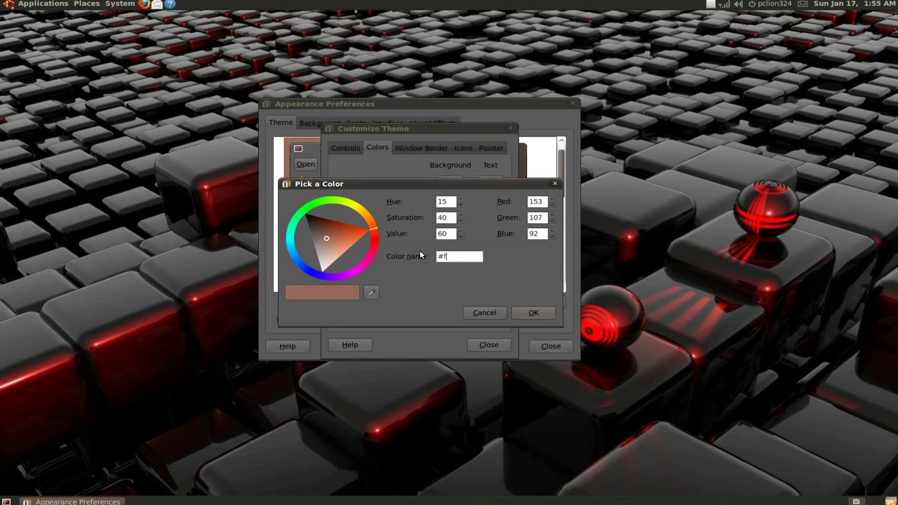
pyautogui.write('f0000')
pyautogui.press('Return')
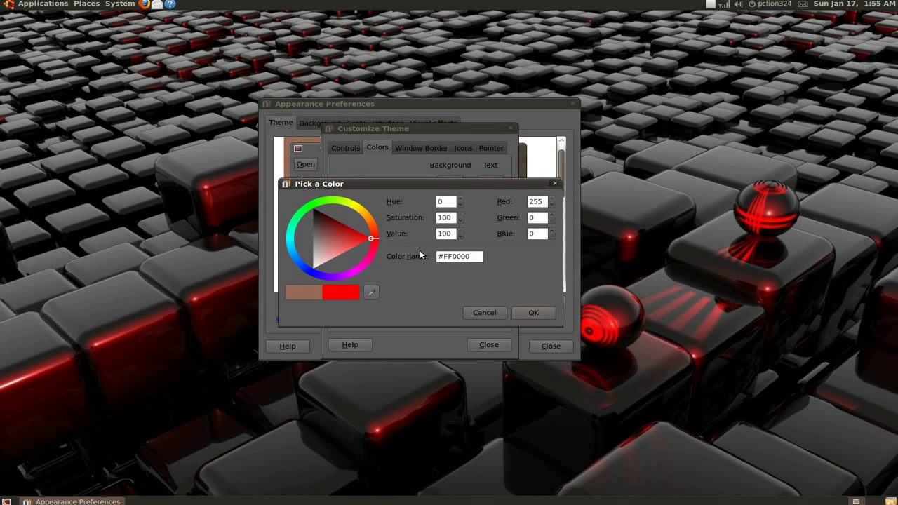
pyautogui.click(537, 314)
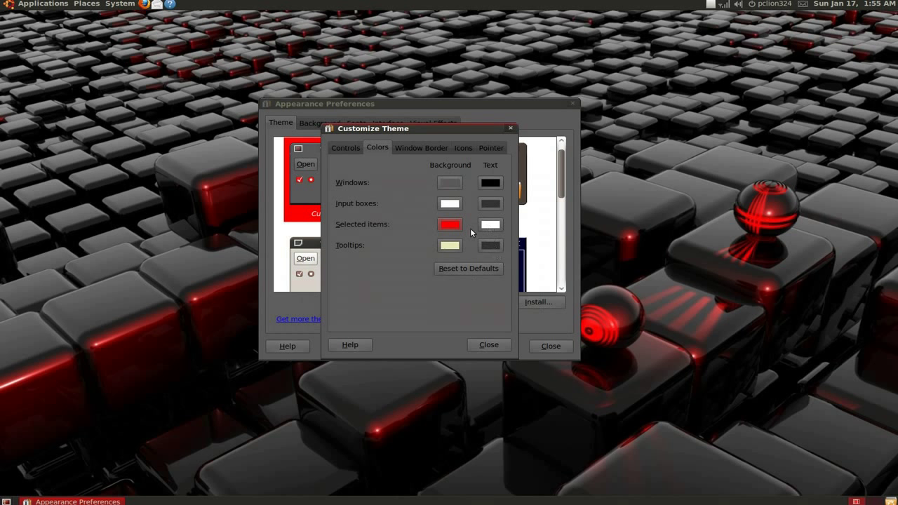
# Set the tooltips' background colour to the dark grey #323232 sampled from the tooltip text swatch.
pyautogui.click(453, 249)
pyautogui.moveTo(442, 191); pyautogui.dragTo(304, 278)
pyautogui.click(232, 380)
pyautogui.click(494, 243)
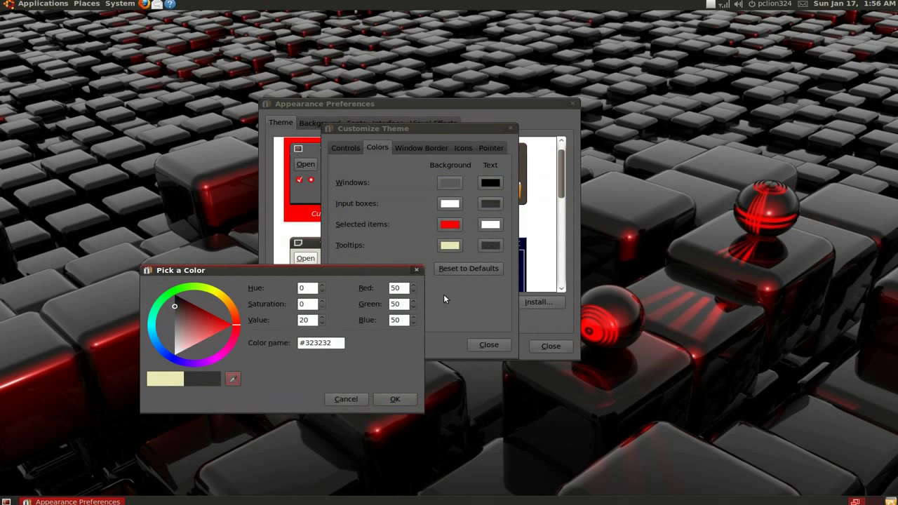
pyautogui.click(396, 403)
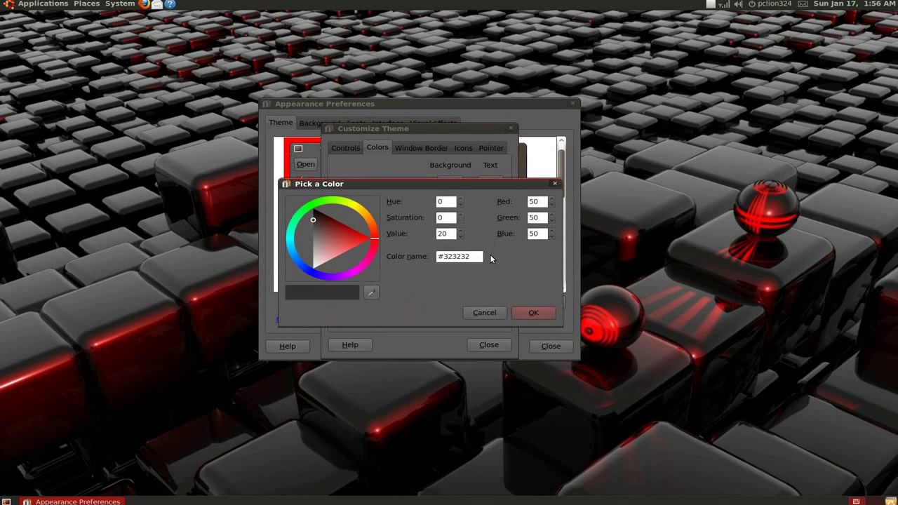
# Set the tooltips' text colour to red, #FF0000.
pyautogui.tripleClick(474, 257)
pyautogui.write('#')
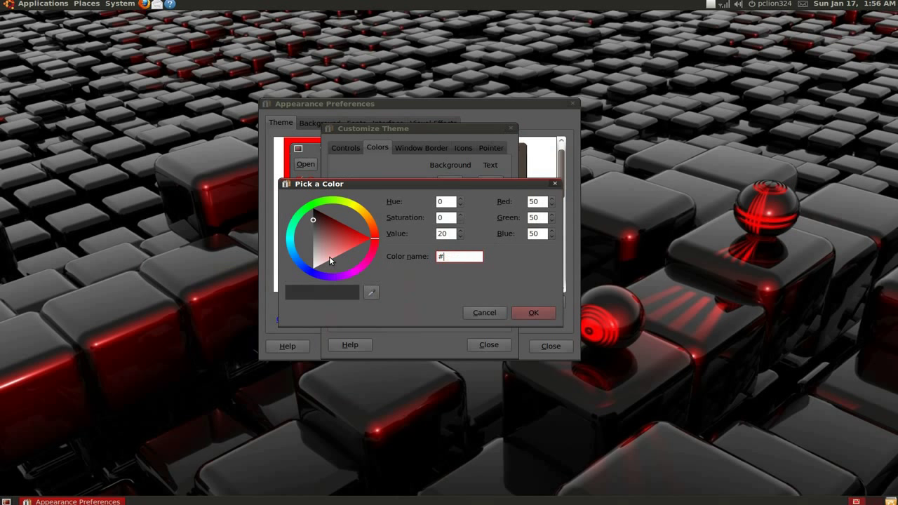
pyautogui.write('ff0000')
pyautogui.press('Return')
pyautogui.click(535, 313)
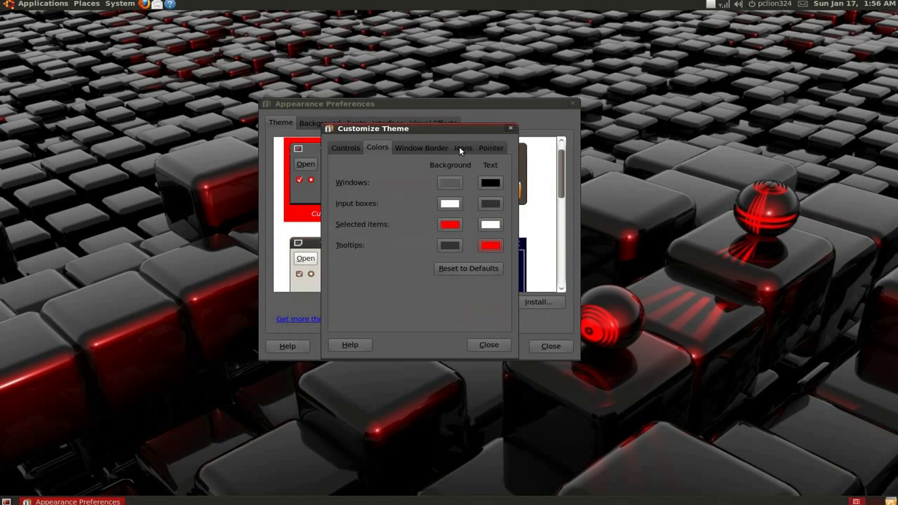
# Choose the redglass mouse pointer for the theme and close the appearance settings.
pyautogui.click(492, 147)
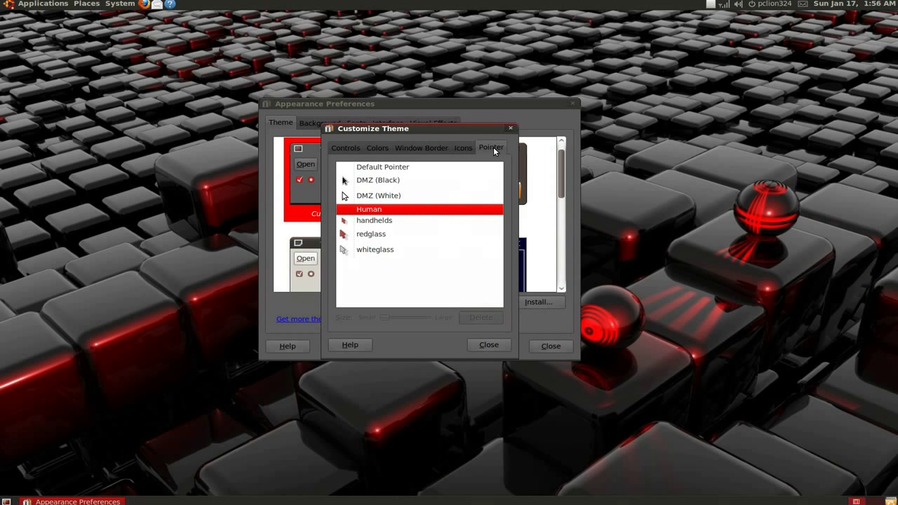
pyautogui.click(362, 236)
pyautogui.click(489, 344)
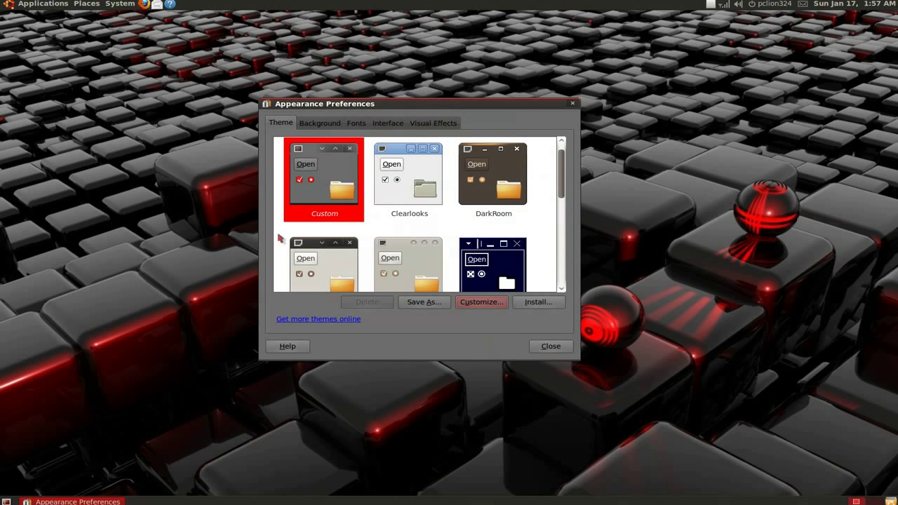
pyautogui.click(552, 347)
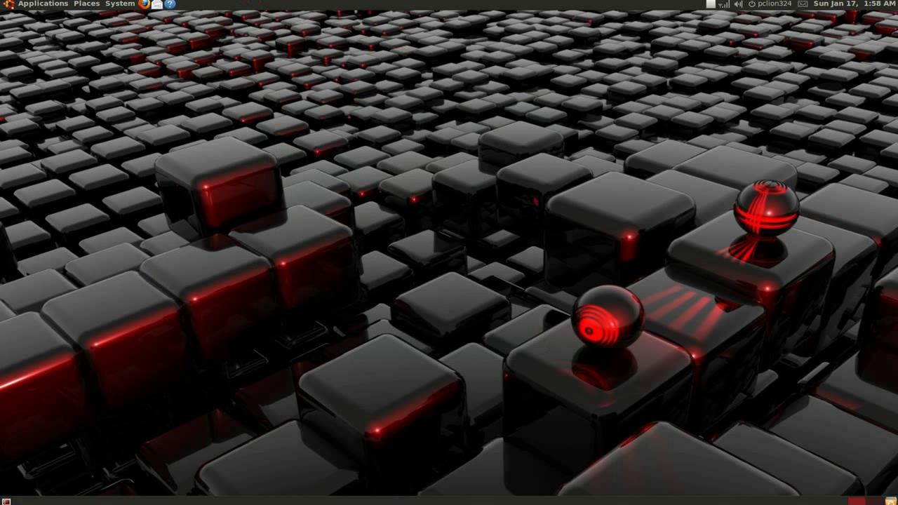
# Delete the bottom desktop panel and remove the clock from the top panel.
pyautogui.rightClick(480, 500)
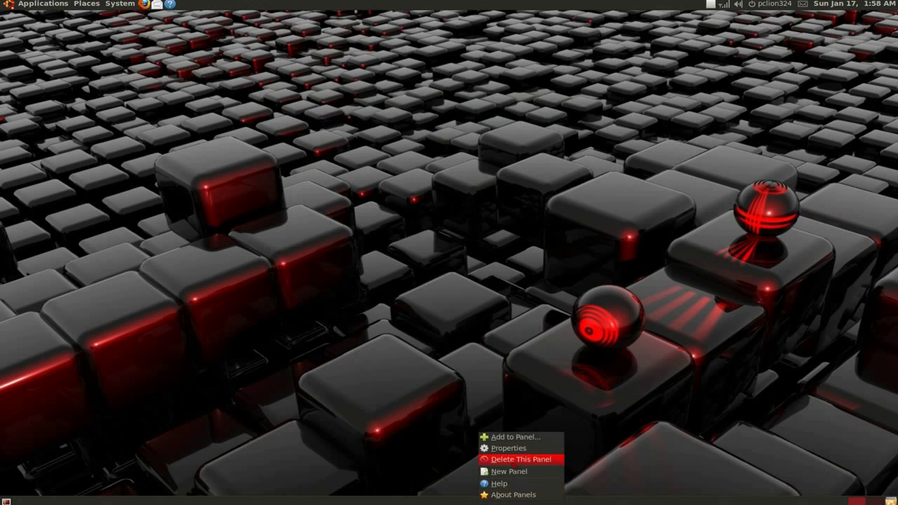
pyautogui.click(513, 460)
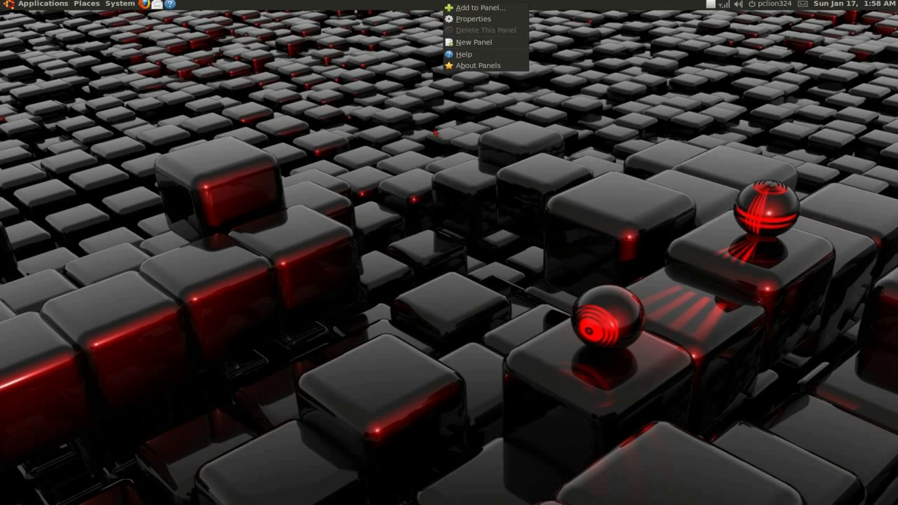
pyautogui.rightClick(372, 6)
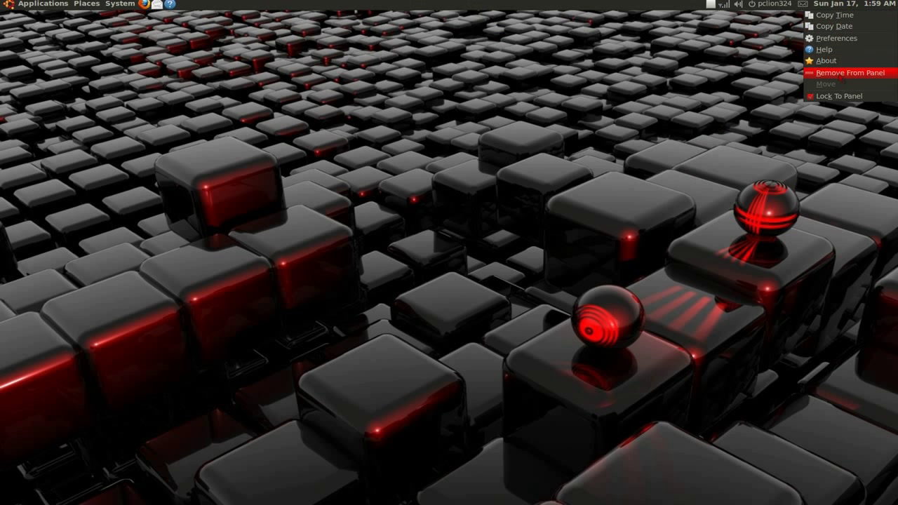
pyautogui.click(842, 73)
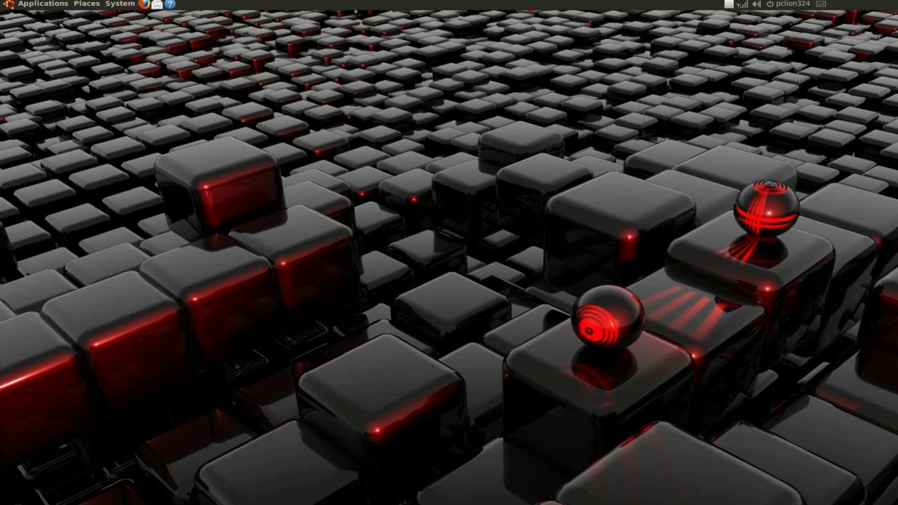
# Remove the help, mail and Firefox launchers and the Applications, Places and System menu from the top panel.
pyautogui.rightClick(169, 4)
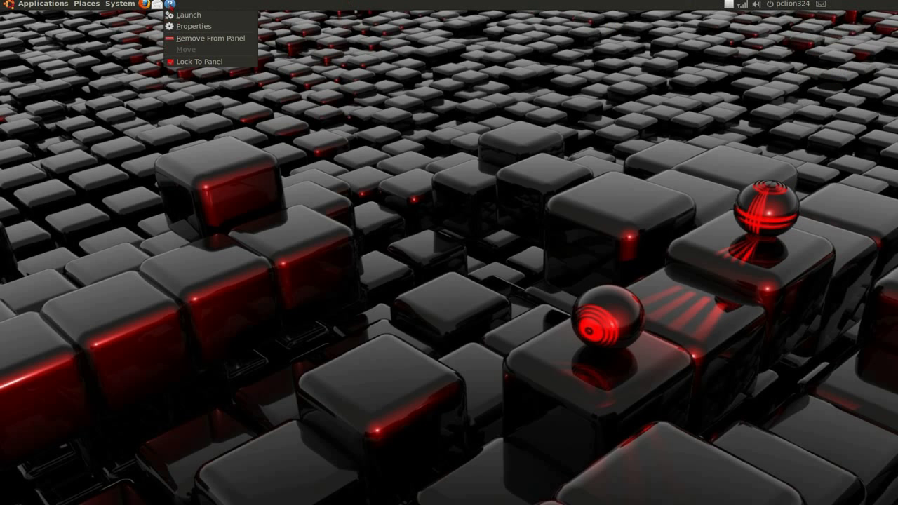
pyautogui.click(197, 37)
pyautogui.rightClick(157, 4)
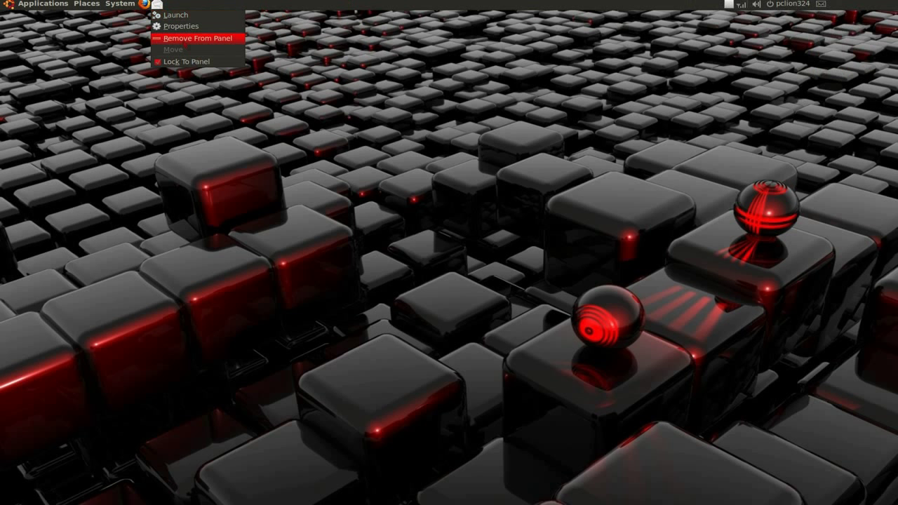
pyautogui.click(197, 38)
pyautogui.rightClick(145, 4)
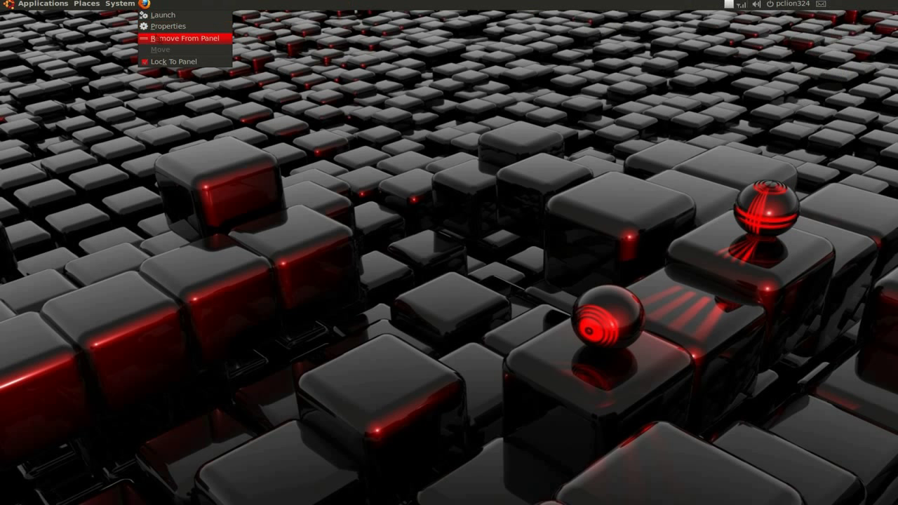
pyautogui.click(186, 38)
pyautogui.rightClick(40, 4)
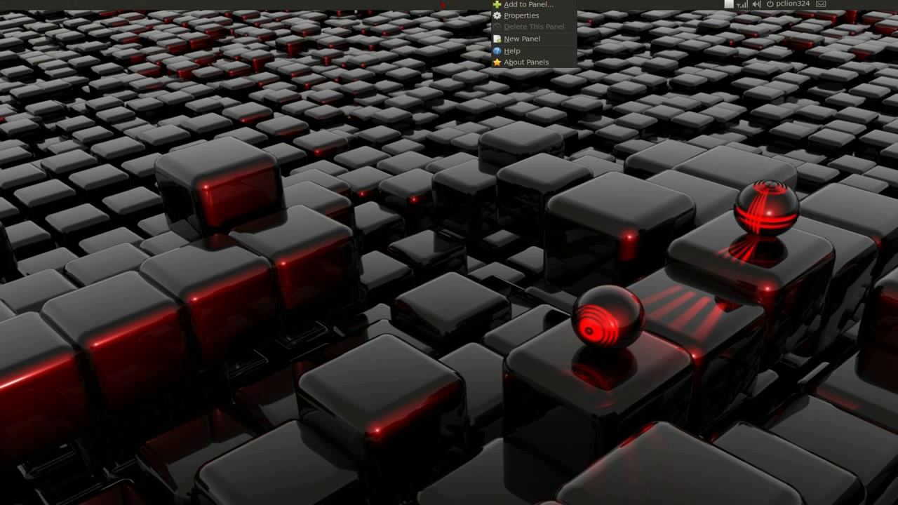
pyautogui.press('Escape')
# Unlock the user session applet from the top panel and move it to the panel's left end.
pyautogui.rightClick(790, 6)
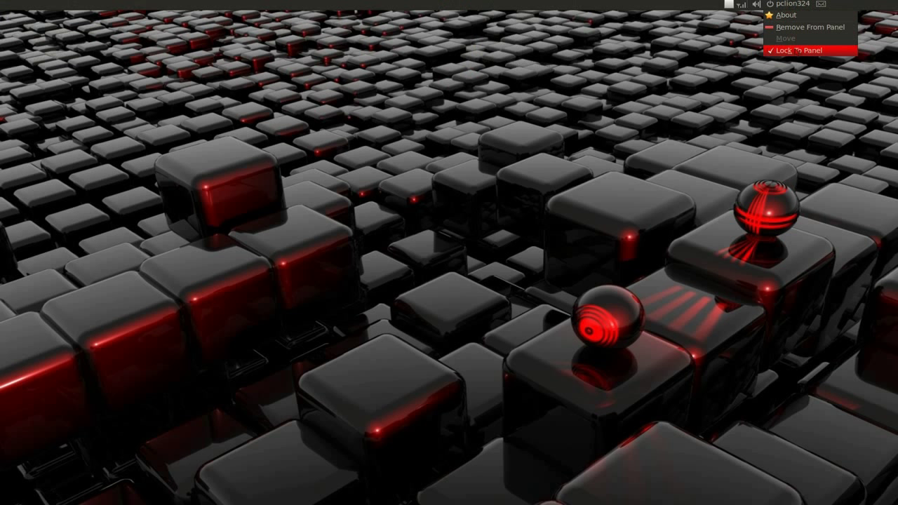
pyautogui.click(800, 51)
pyautogui.rightClick(791, 4)
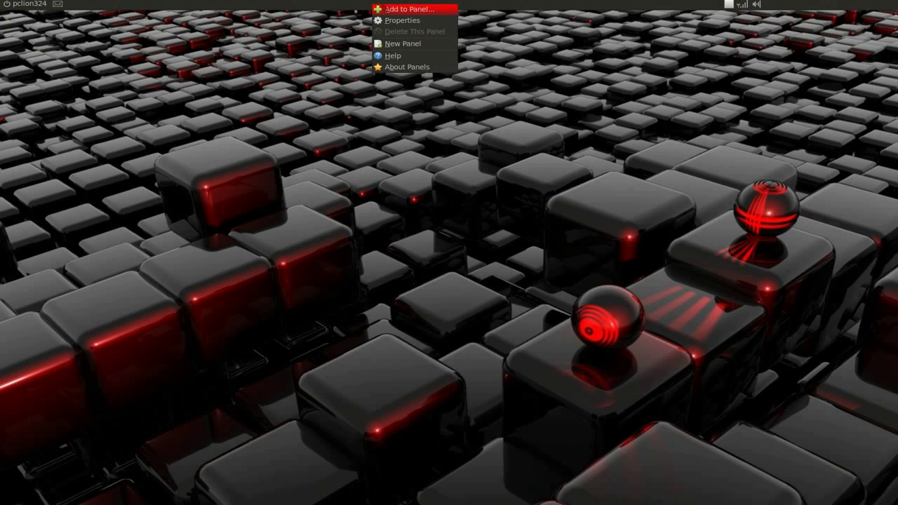
# Add the Force Quit launcher to the top panel, and unlock the notification area and move it next to that launcher.
pyautogui.click(388, 9)
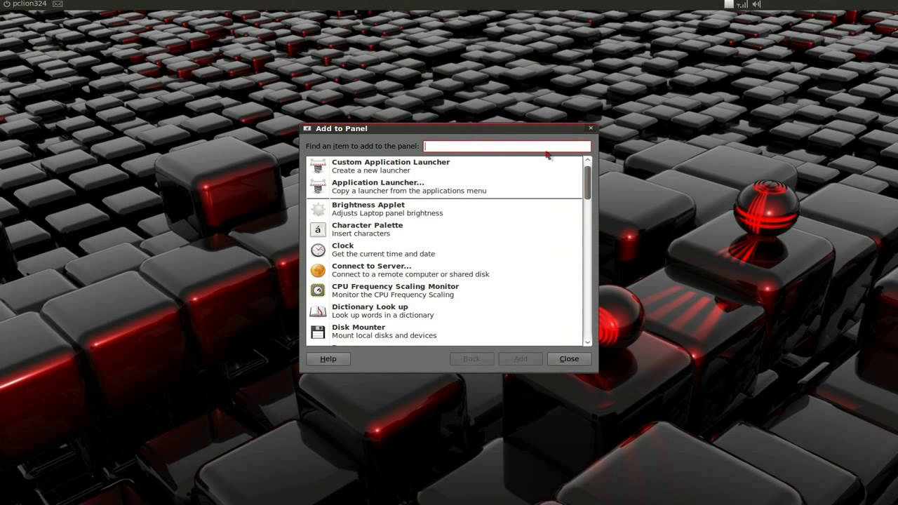
pyautogui.scroll(-5, 588, 184)
pyautogui.scroll(-1, 570, 220)
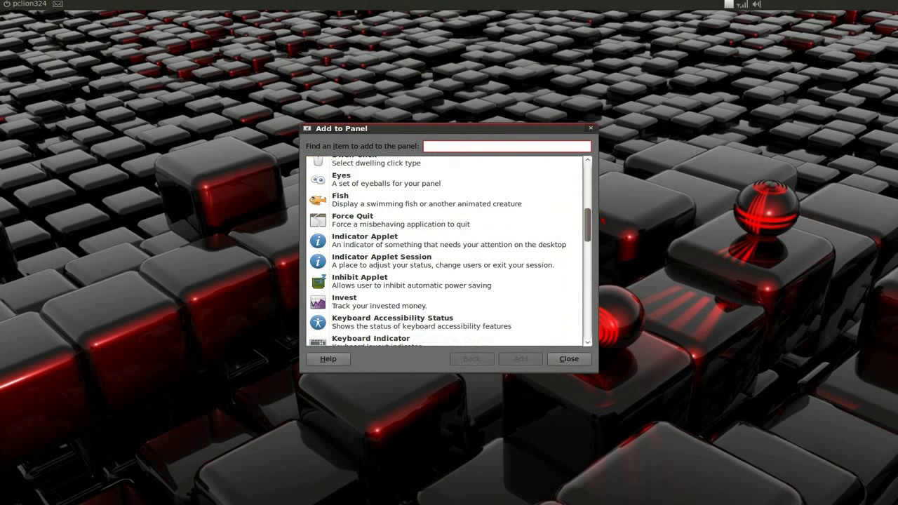
pyautogui.click(375, 224)
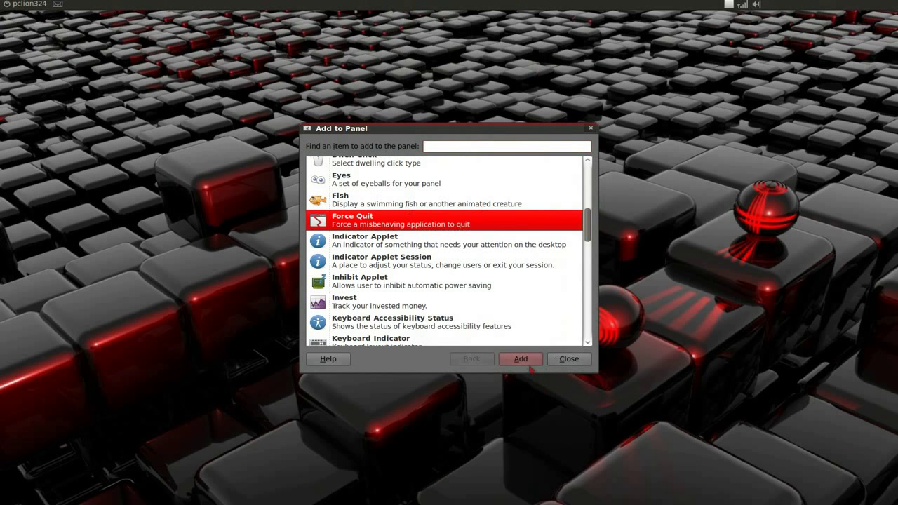
pyautogui.click(521, 359)
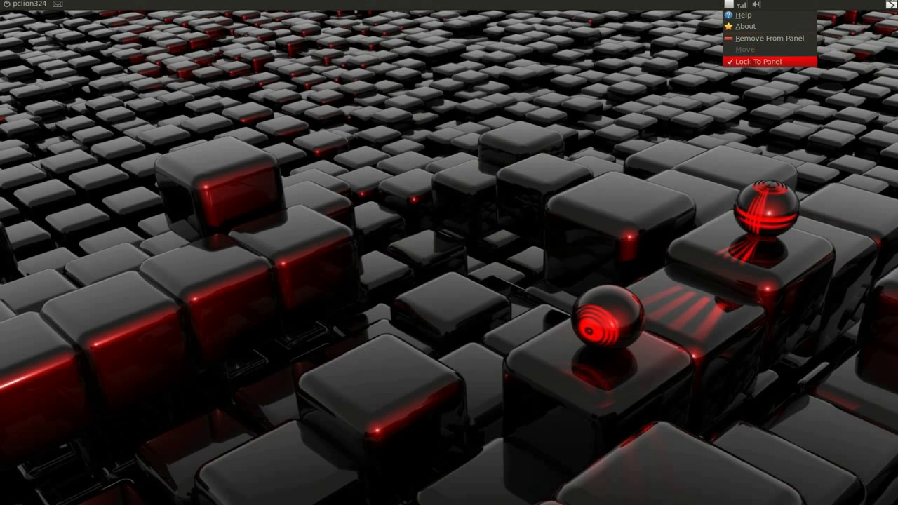
pyautogui.click(757, 61)
pyautogui.rightClick(725, 8)
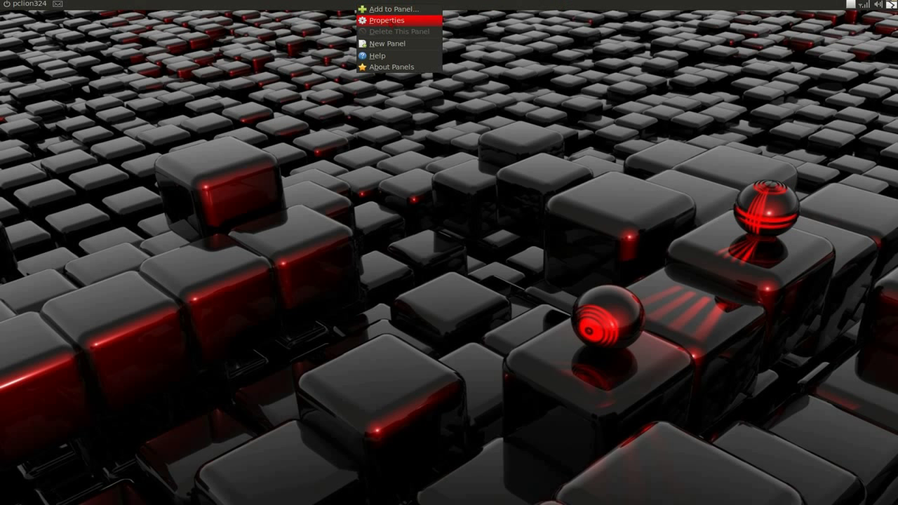
# Open the top panel's properties, switch its background to an image and start choosing the image file.
pyautogui.click(501, 6)
pyautogui.rightClick(501, 6)
pyautogui.click(531, 21)
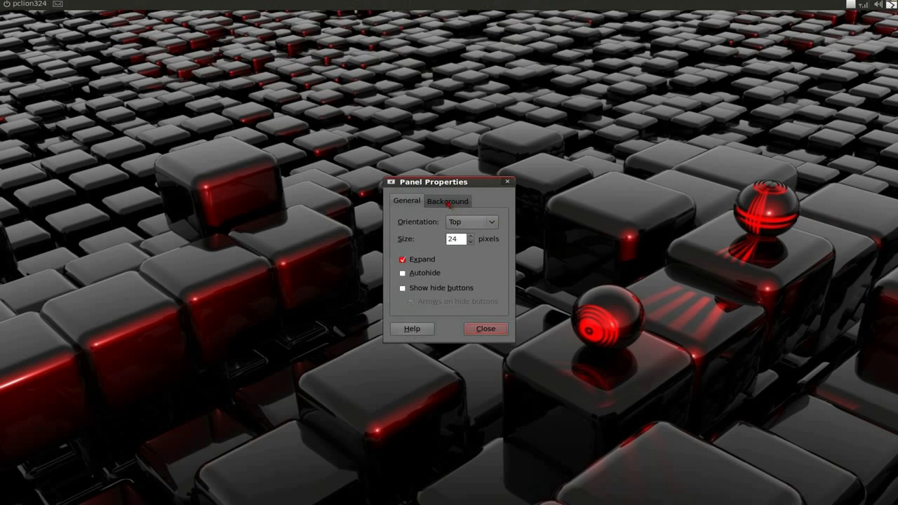
pyautogui.click(448, 202)
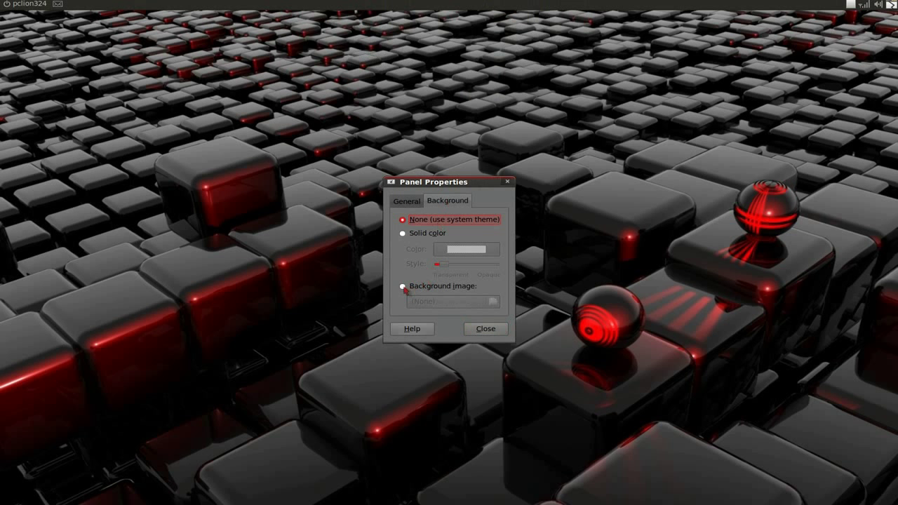
pyautogui.click(405, 286)
pyautogui.click(475, 302)
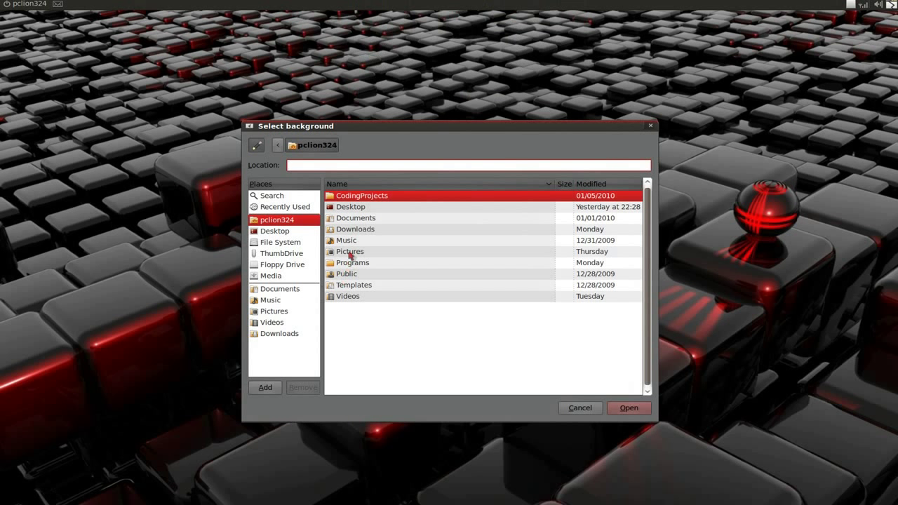
# Choose panelbackground.png from the Pictures/themes/themes folder as the top panel's background image.
pyautogui.click(350, 254)
pyautogui.doubleClick(350, 254)
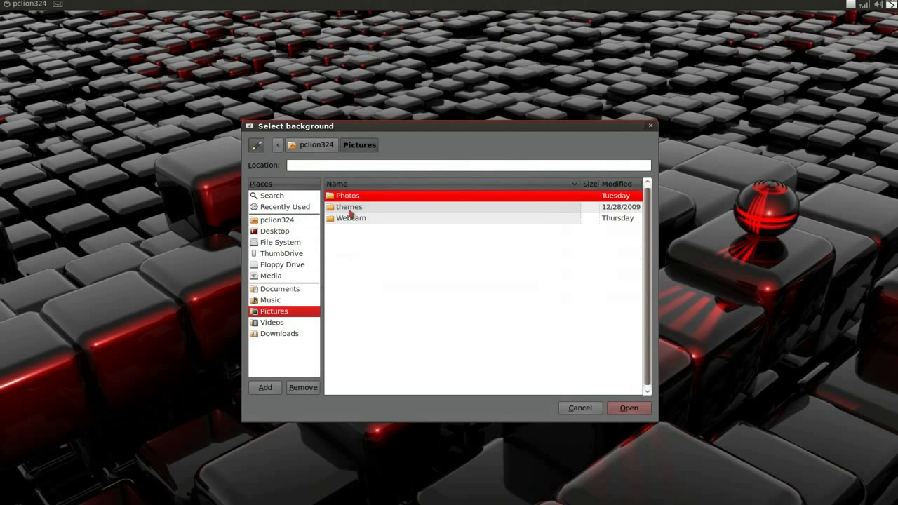
pyautogui.doubleClick(350, 210)
pyautogui.doubleClick(348, 199)
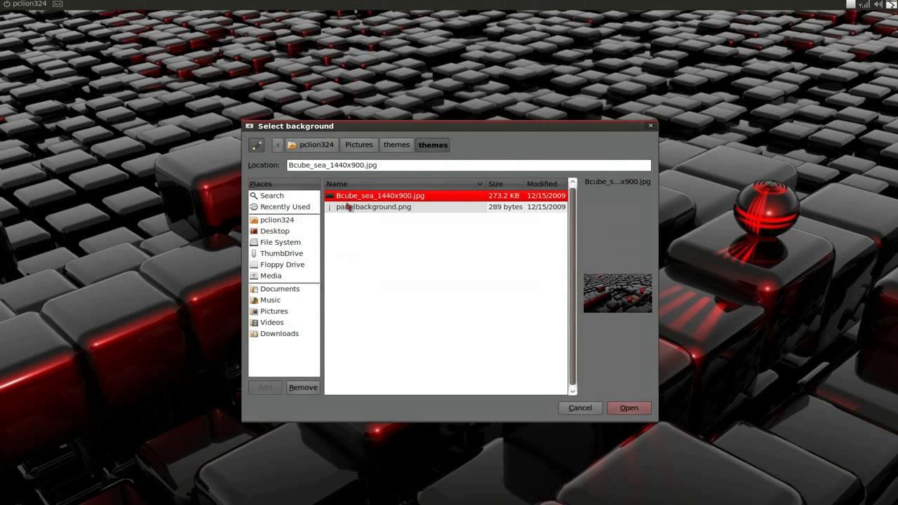
pyautogui.click(348, 208)
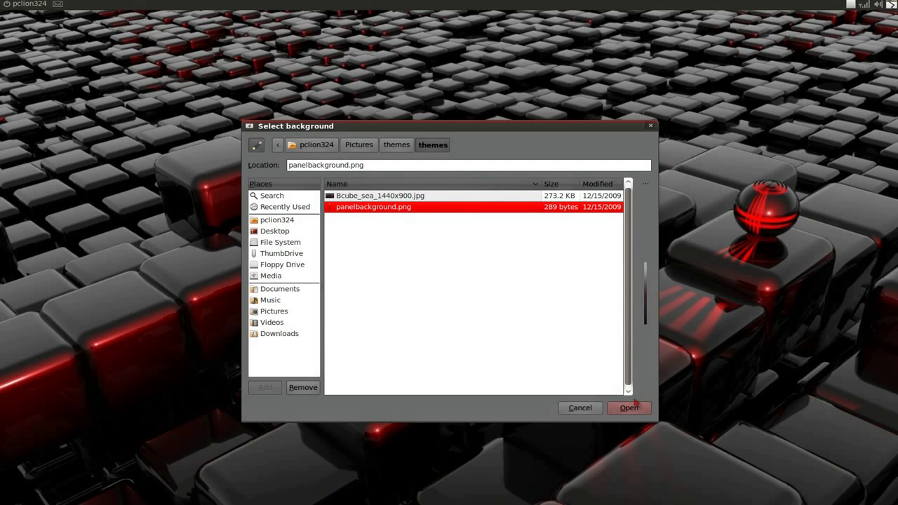
pyautogui.rightClick(380, 212)
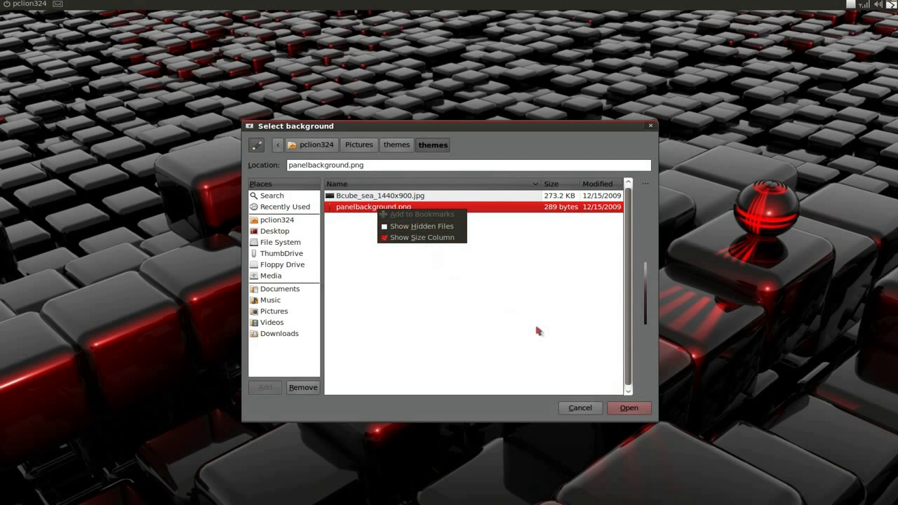
pyautogui.click(369, 220)
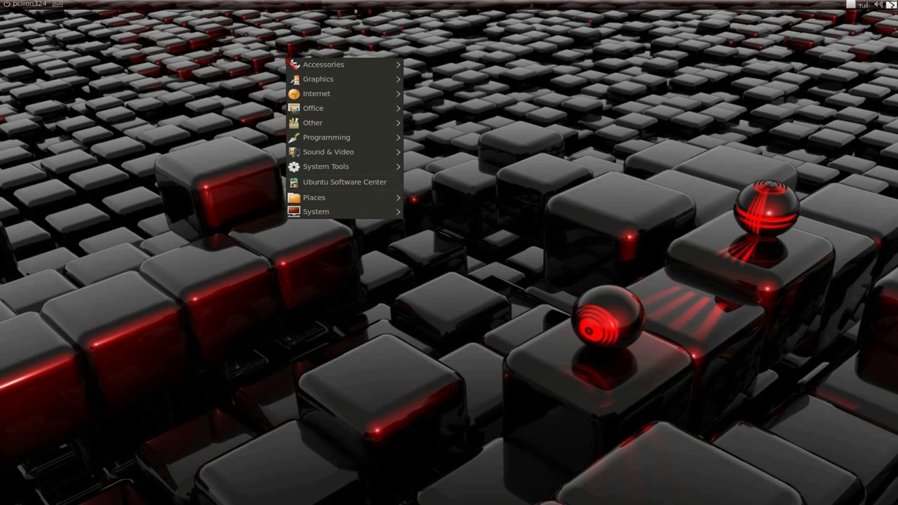
# Open the Accessories category of the desktop applications menu.
pyautogui.moveTo(289, 63)
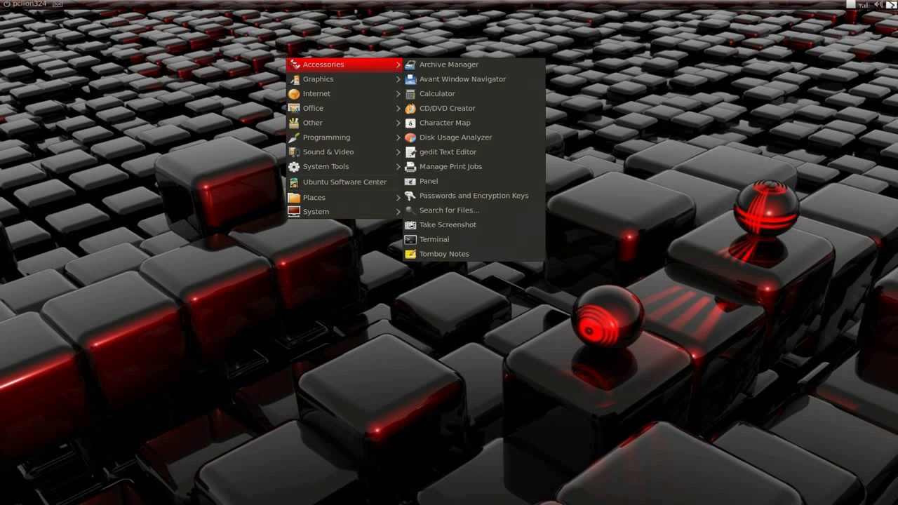